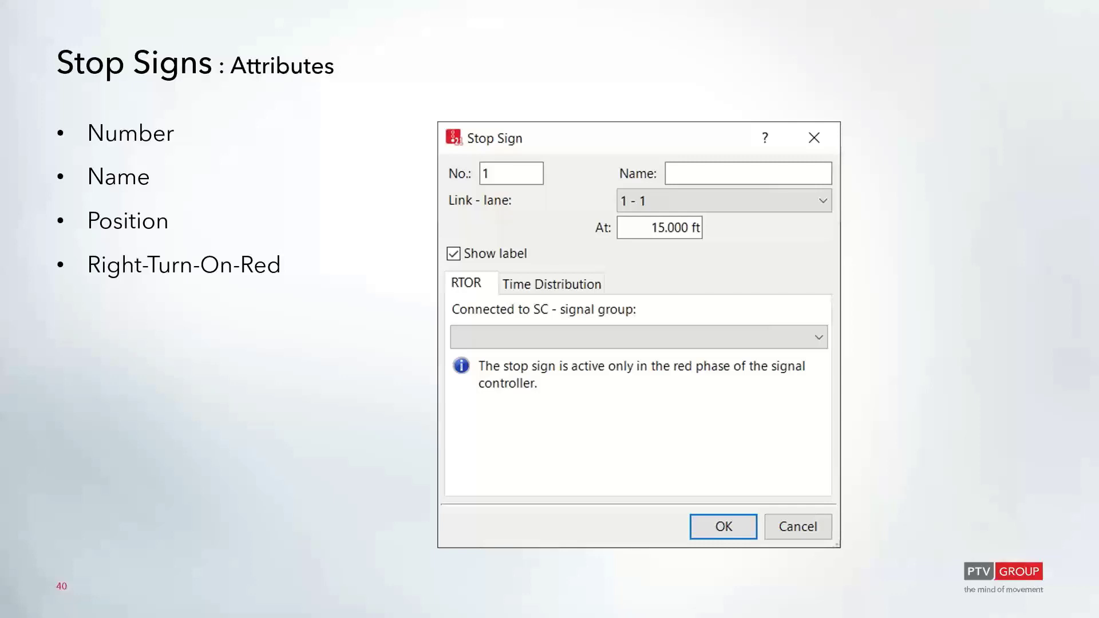
key("Right")
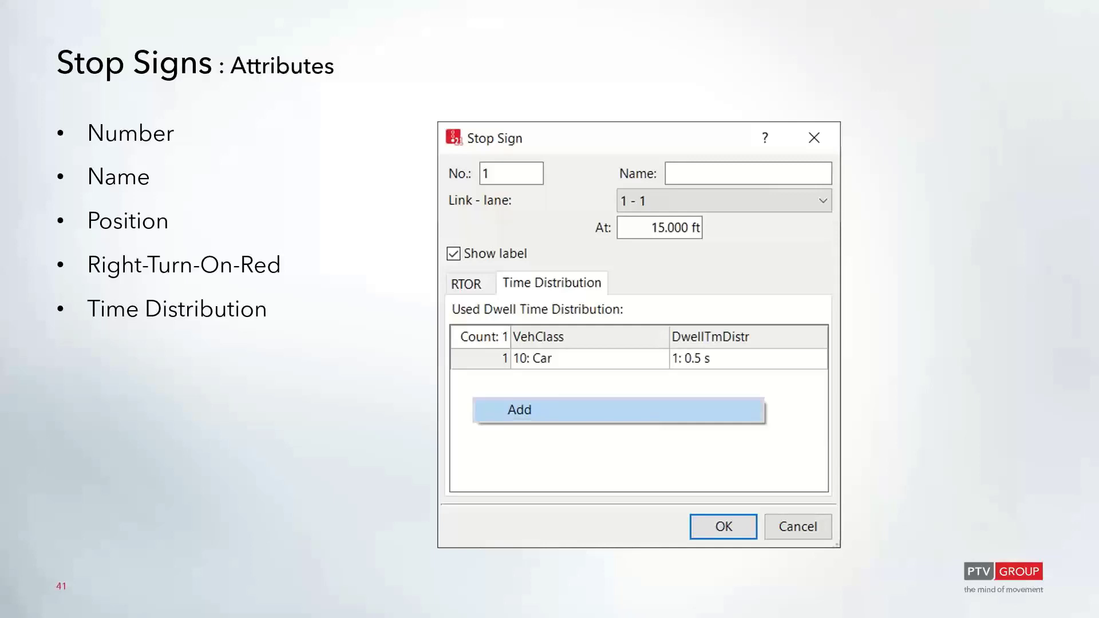
- Switch to the PTV Vissim window and examine the TLH network's links and conflict areas
key("super+Tab")
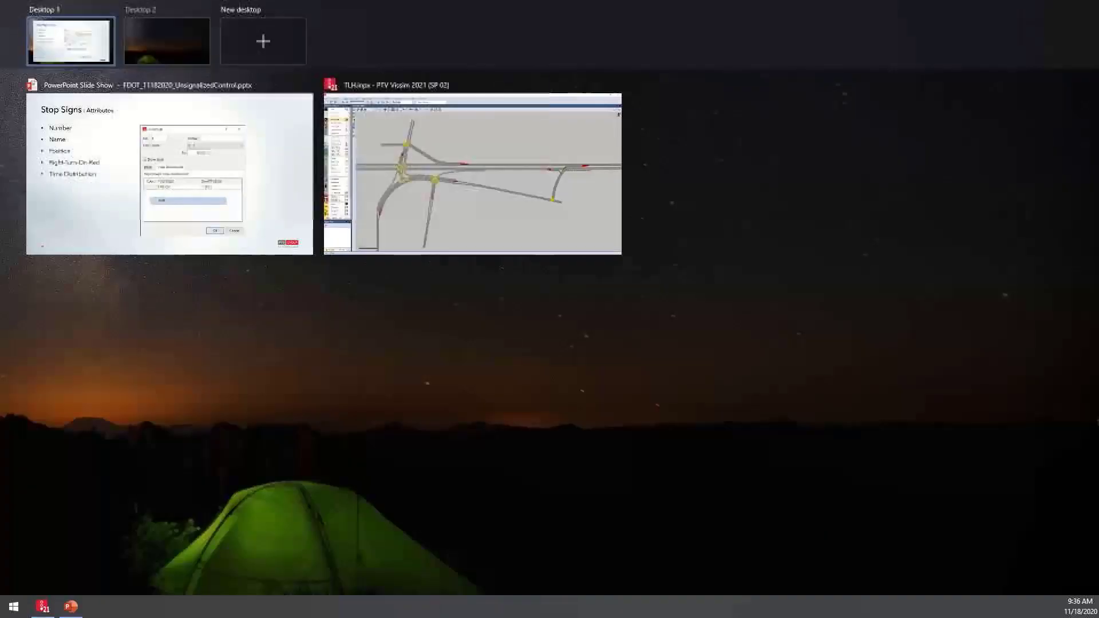
left_click(398, 159)
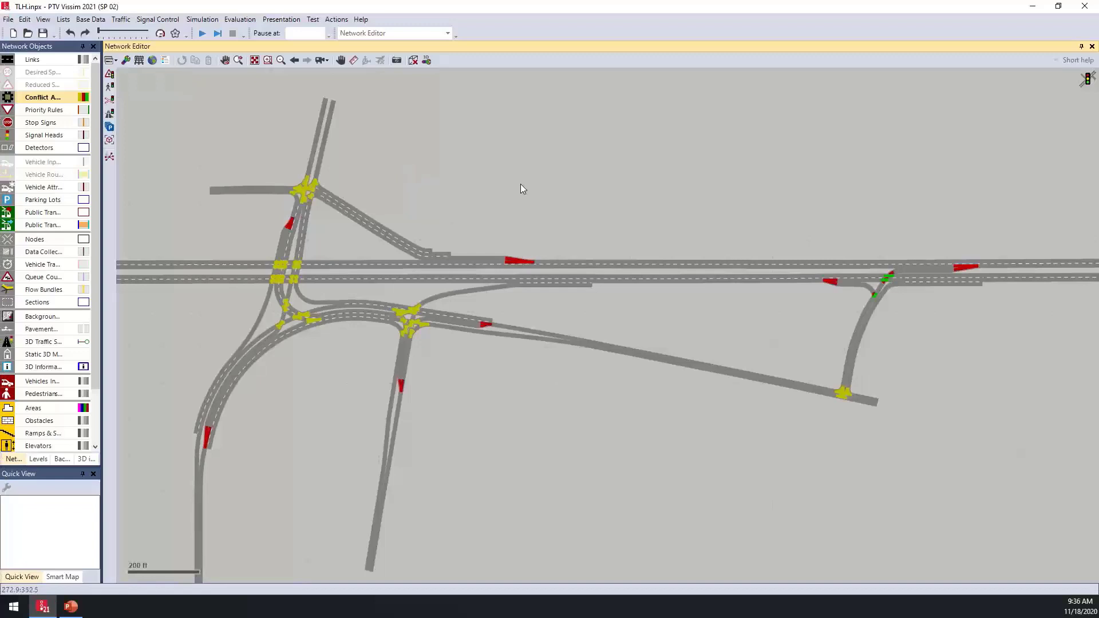
scroll(427, 173, "up", 3)
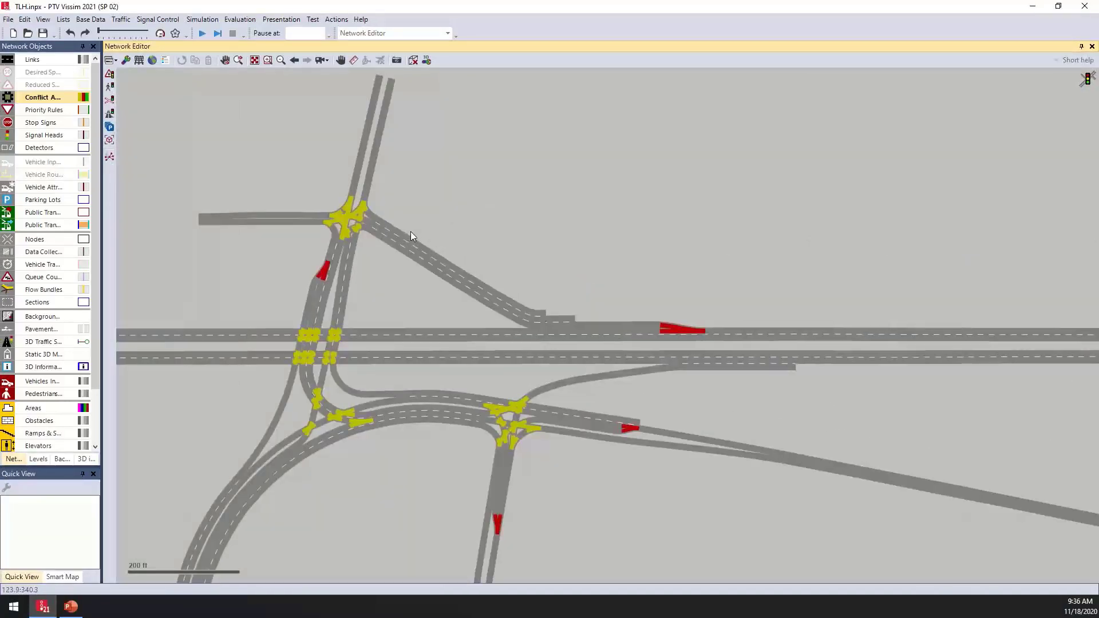
left_click_drag(427, 181, 457, 150)
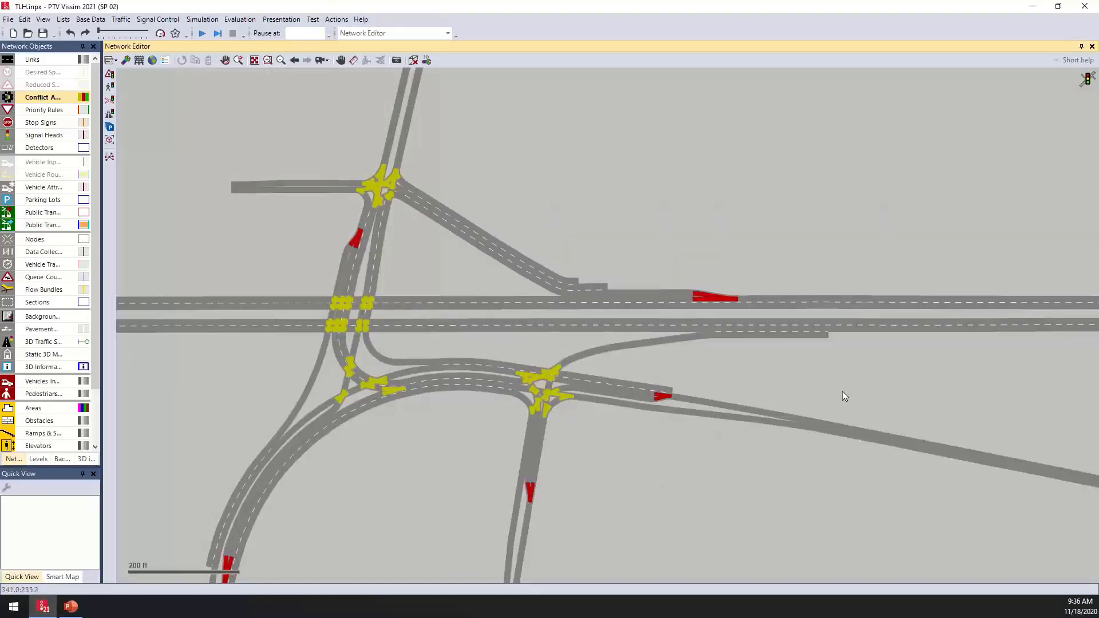
scroll(842, 392, "up", 1)
left_click_drag(842, 392, 437, 321)
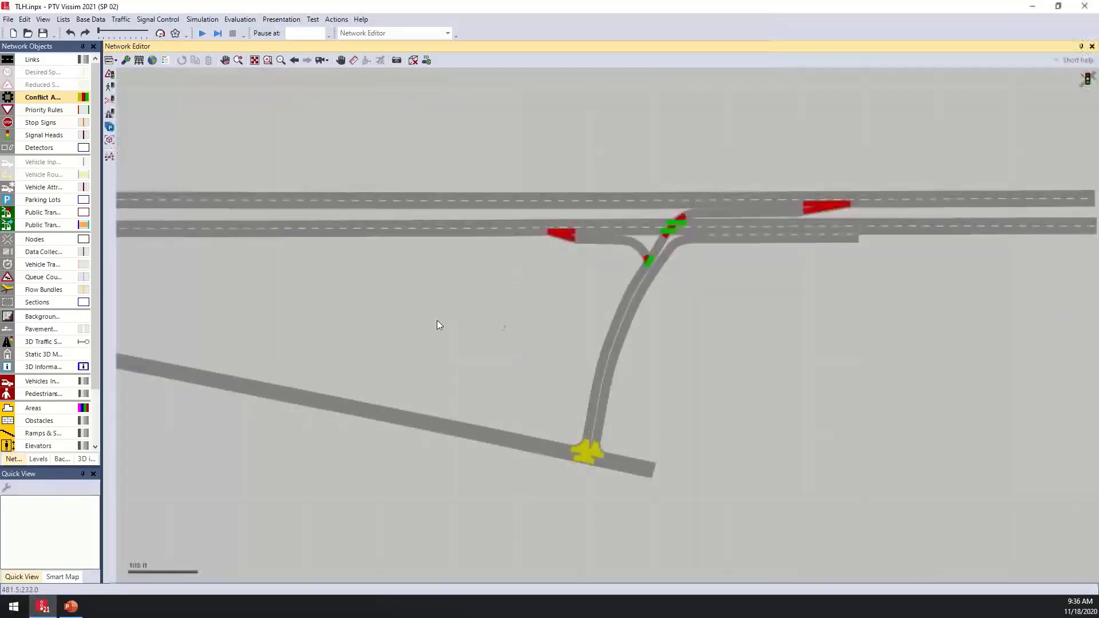
left_click_drag(712, 319, 653, 330)
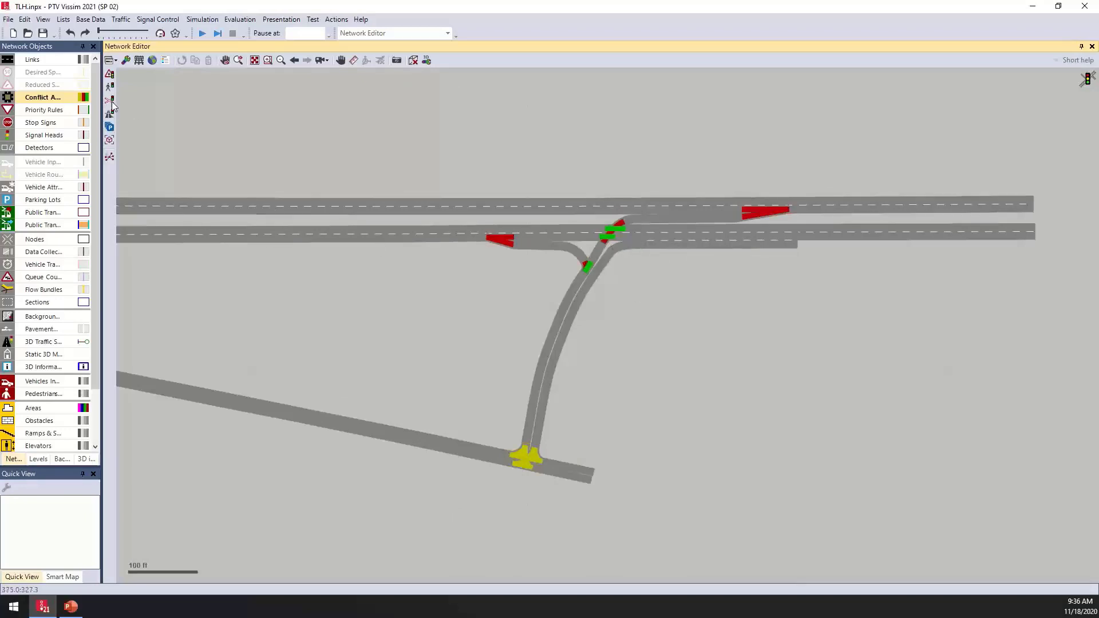
- Activate the Links object type and view the whole network
left_click(50, 61)
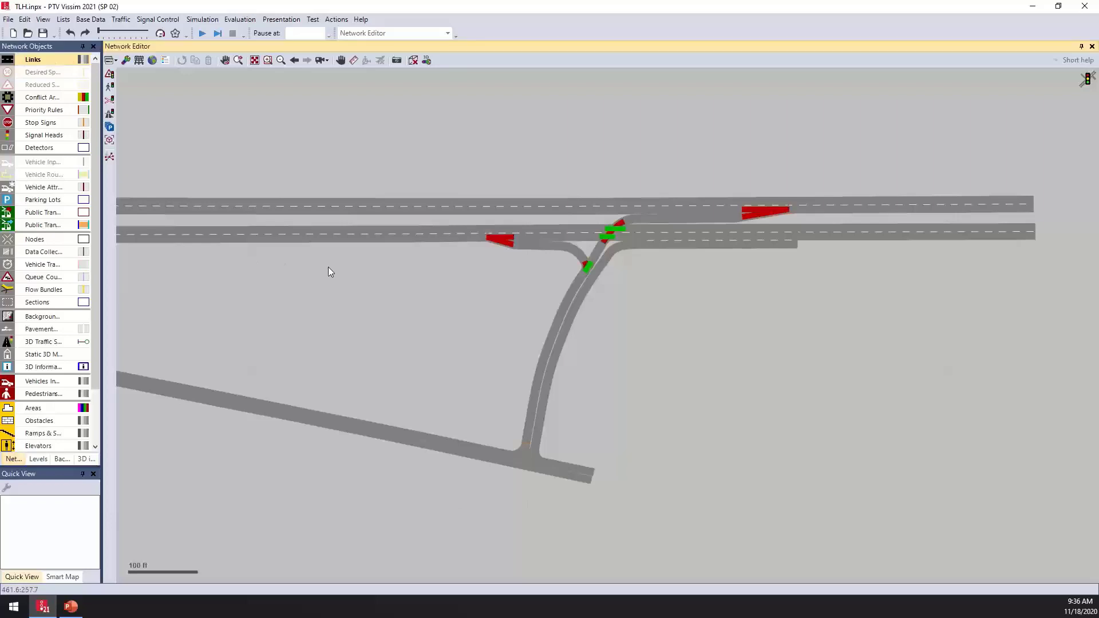
scroll(328, 267, "down", 3)
left_click_drag(263, 246, 528, 278)
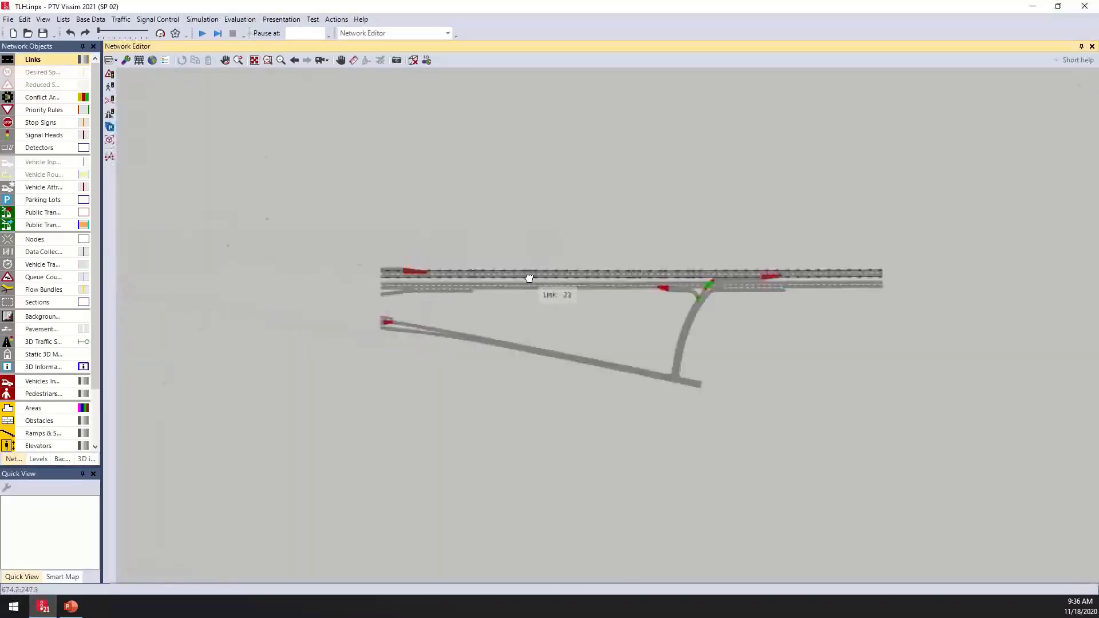
left_click_drag(407, 242, 496, 251)
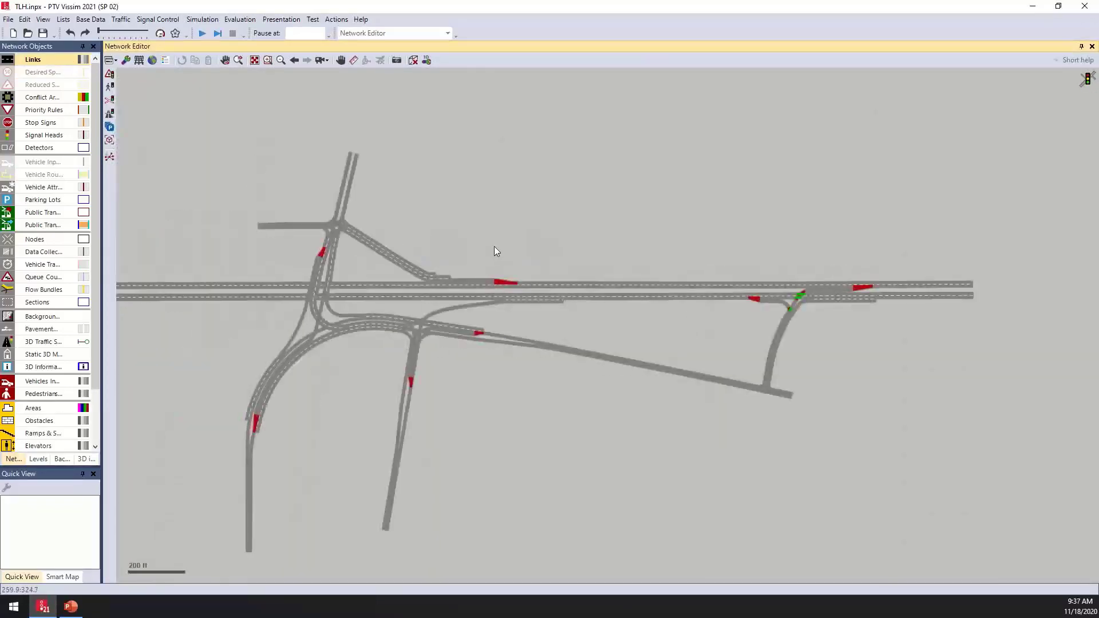
- Activate Conflict Areas and inspect the conflict areas where the curved ramp crosses near the interchange
left_click(41, 101)
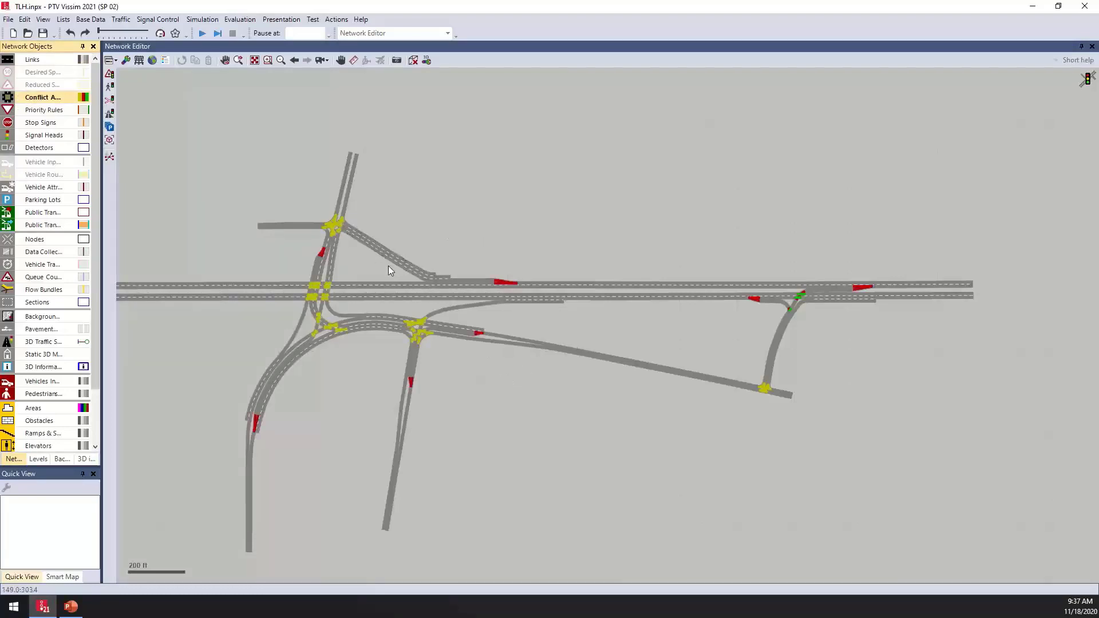
scroll(388, 269, "up", 4)
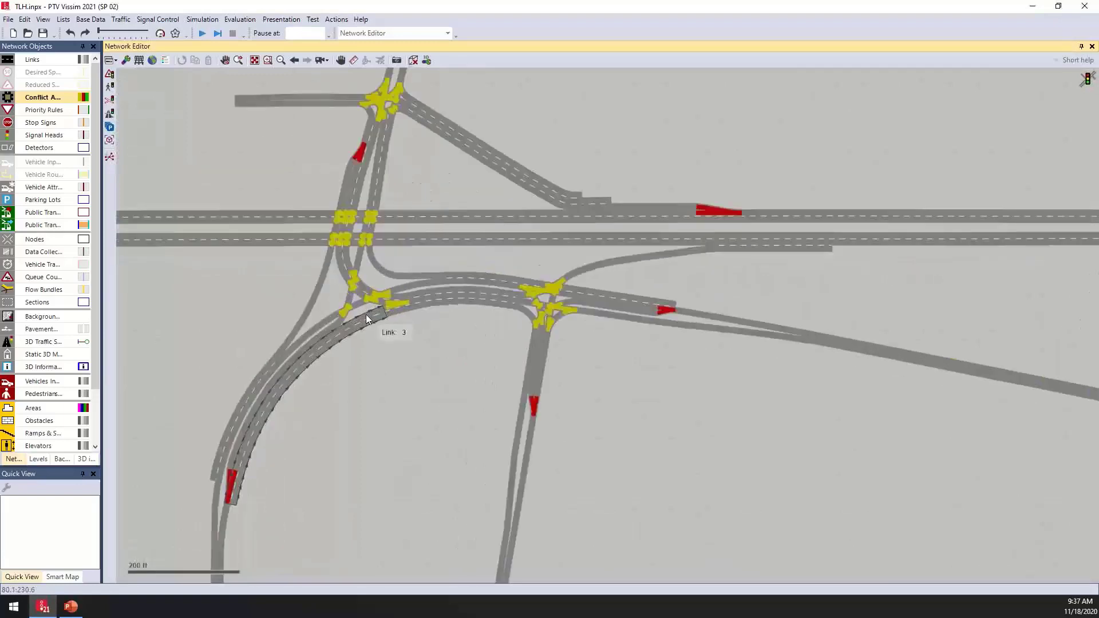
scroll(364, 314, "up", 4)
left_click_drag(363, 314, 431, 407)
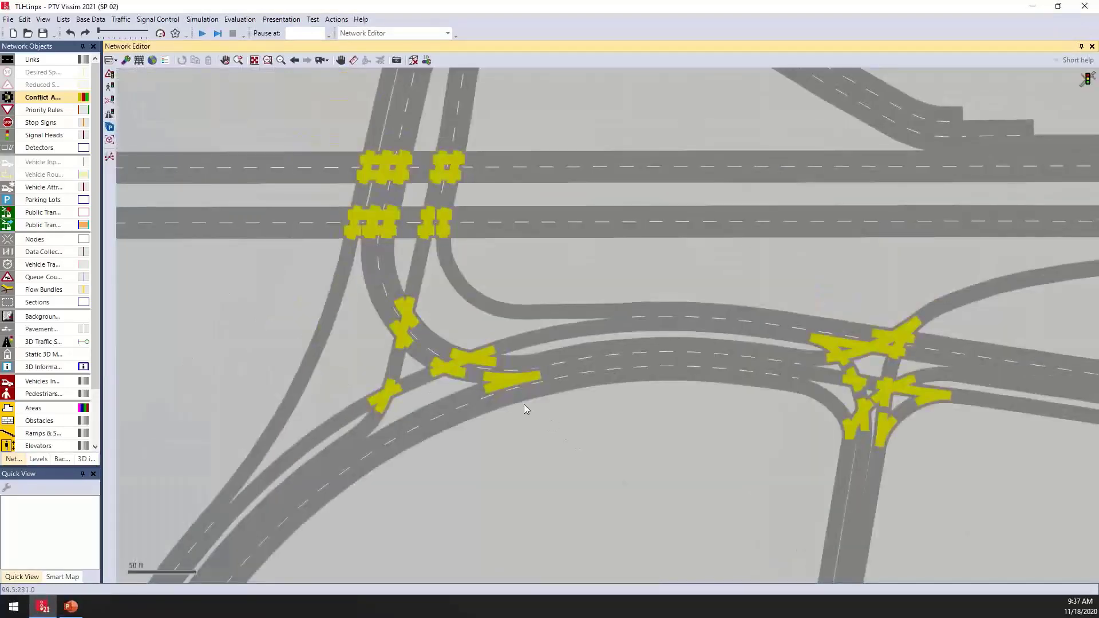
left_click(505, 381)
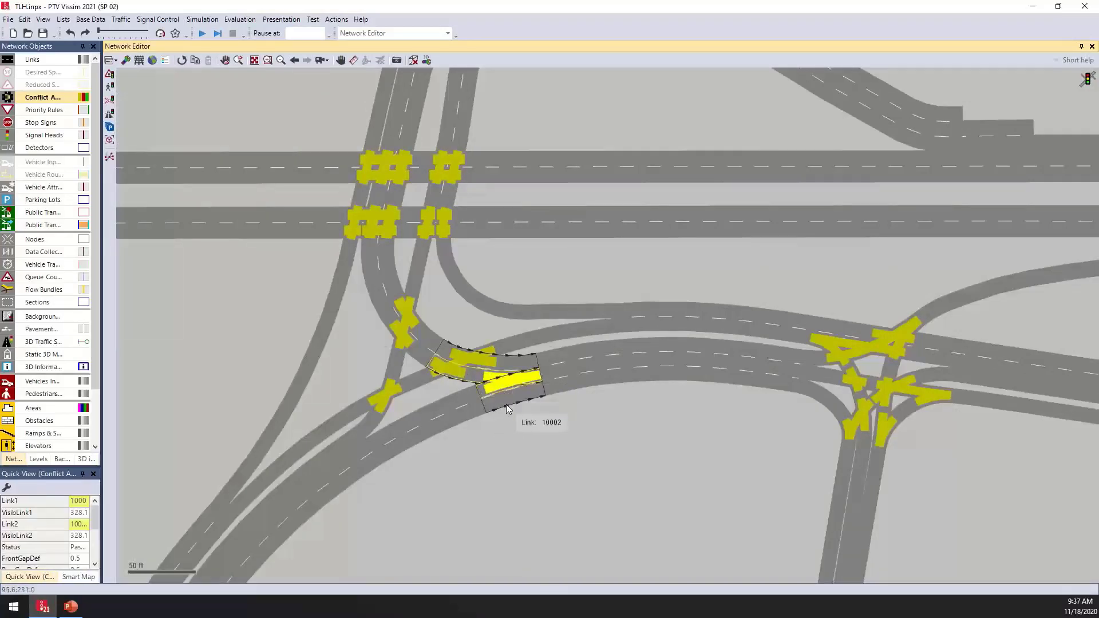
left_click(386, 399)
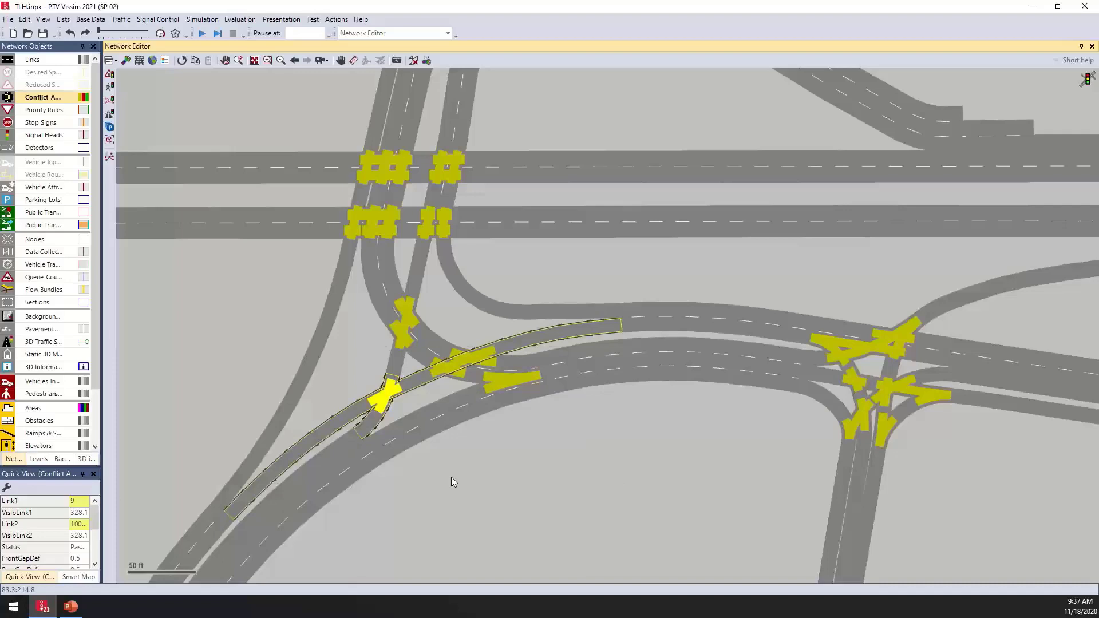
- Inspect the merge conflict area on the freeway east of the interchange
scroll(451, 476, "down", 3)
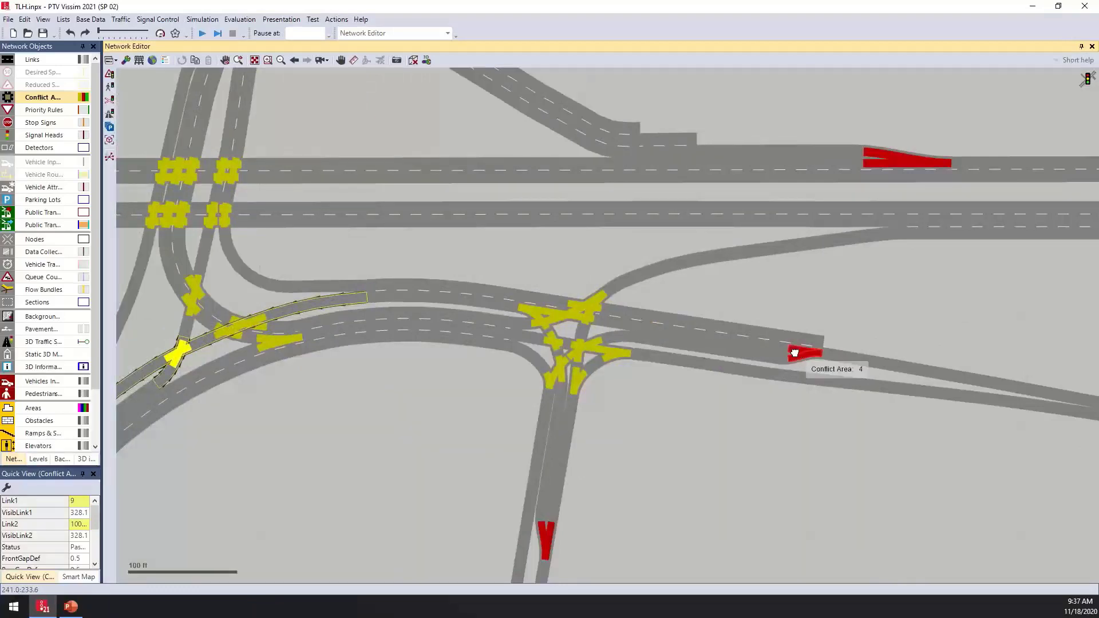
left_click_drag(796, 351, 506, 510)
left_click(586, 328)
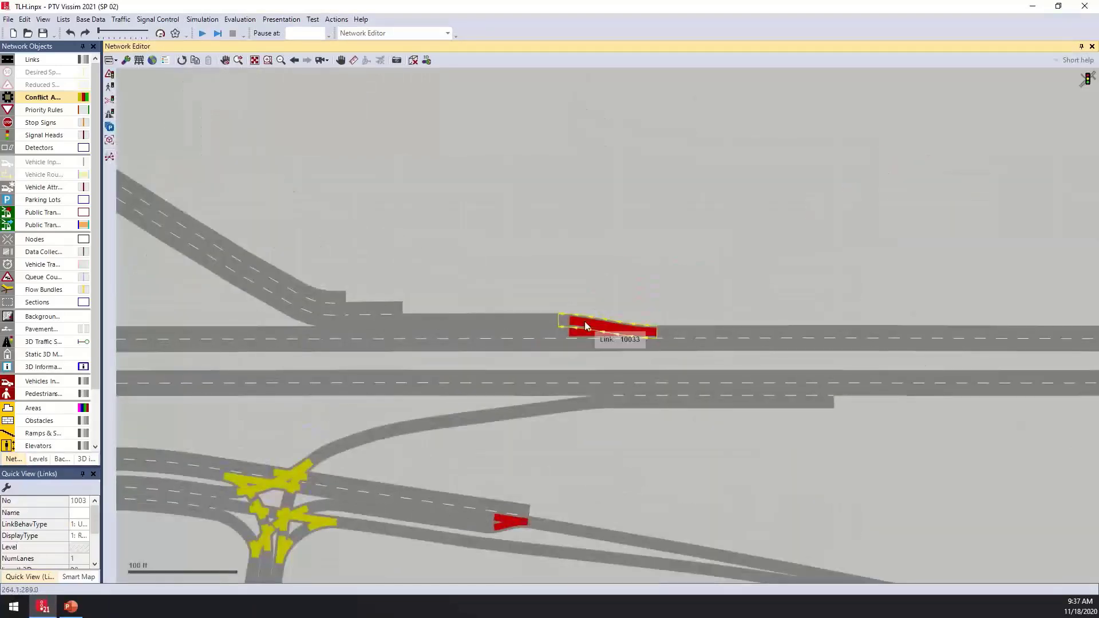
left_click(630, 298)
left_click(636, 334)
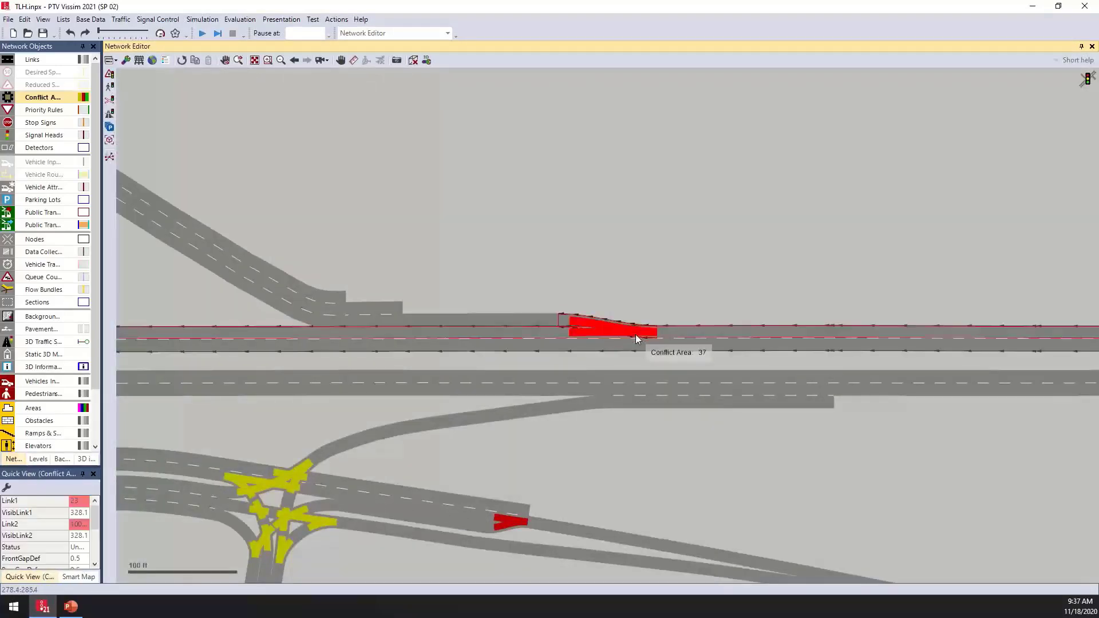
left_click_drag(636, 320, 638, 463)
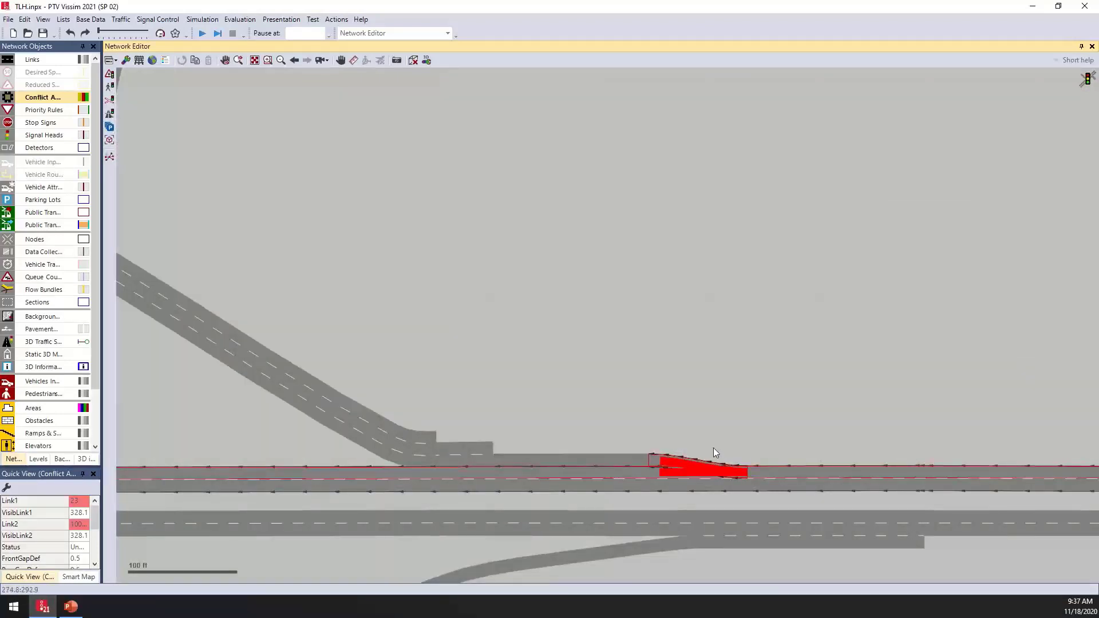
scroll(713, 448, "down", 4)
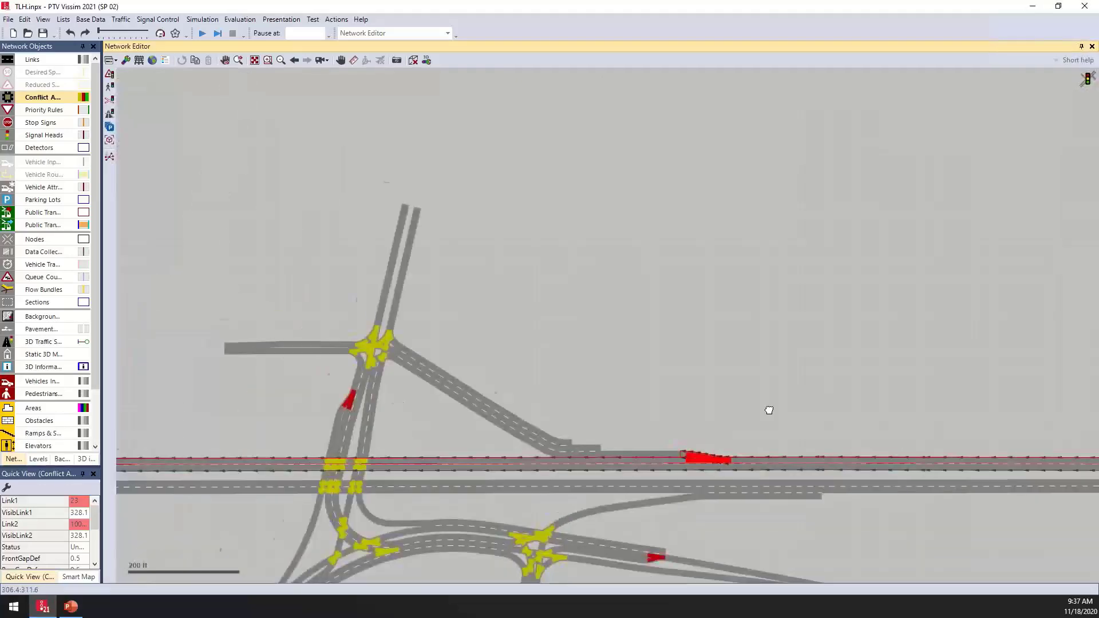
left_click_drag(769, 410, 616, 314)
left_click(617, 319)
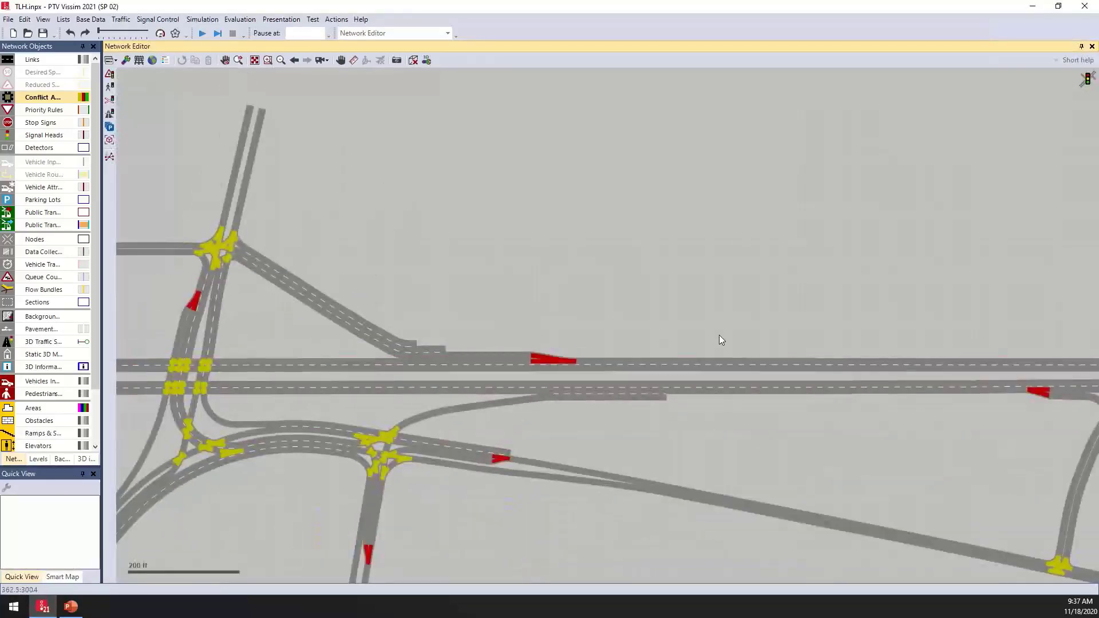
left_click_drag(458, 303, 739, 395)
- Set the right-turn merge conflict area at the northern intersection to 2 waits for 1
scroll(519, 316, "up", 5)
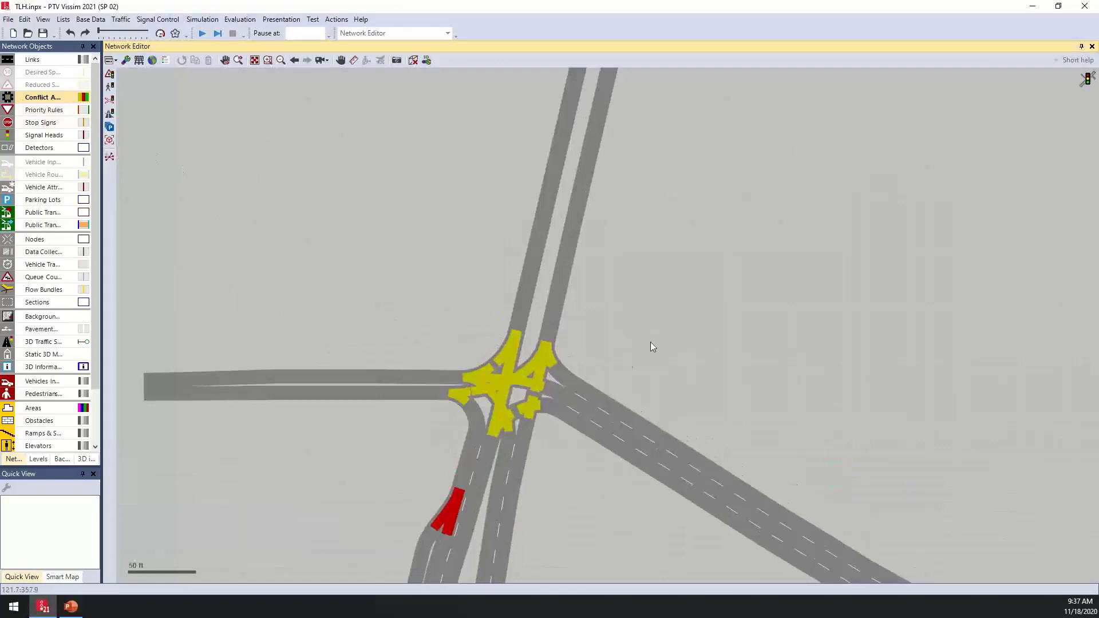
scroll(611, 366, "up", 3)
scroll(507, 355, "up", 2)
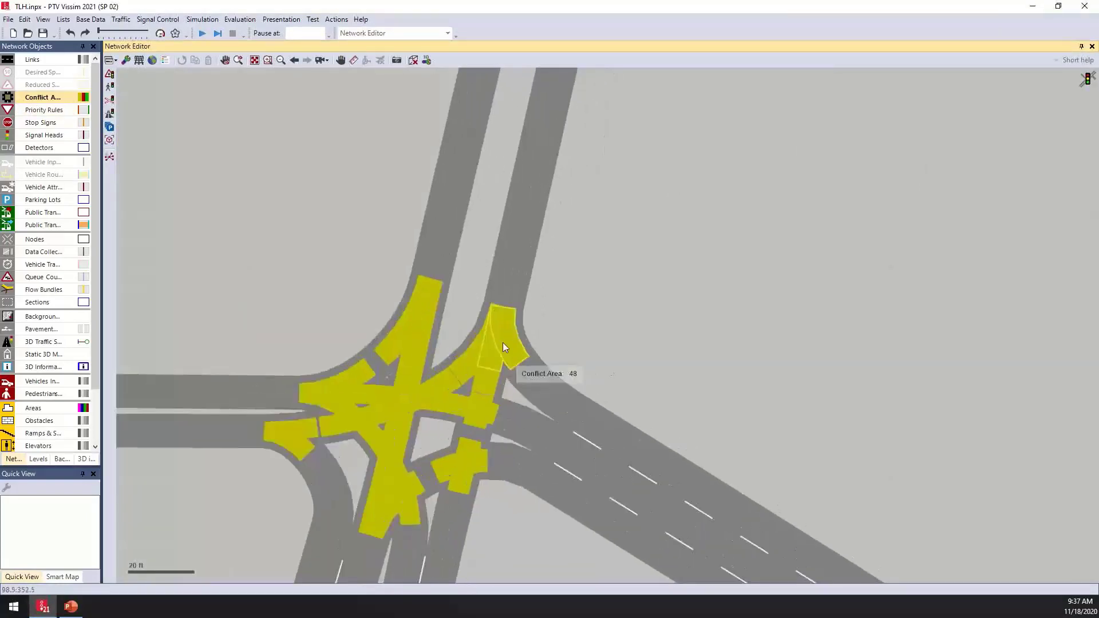
left_click(515, 355)
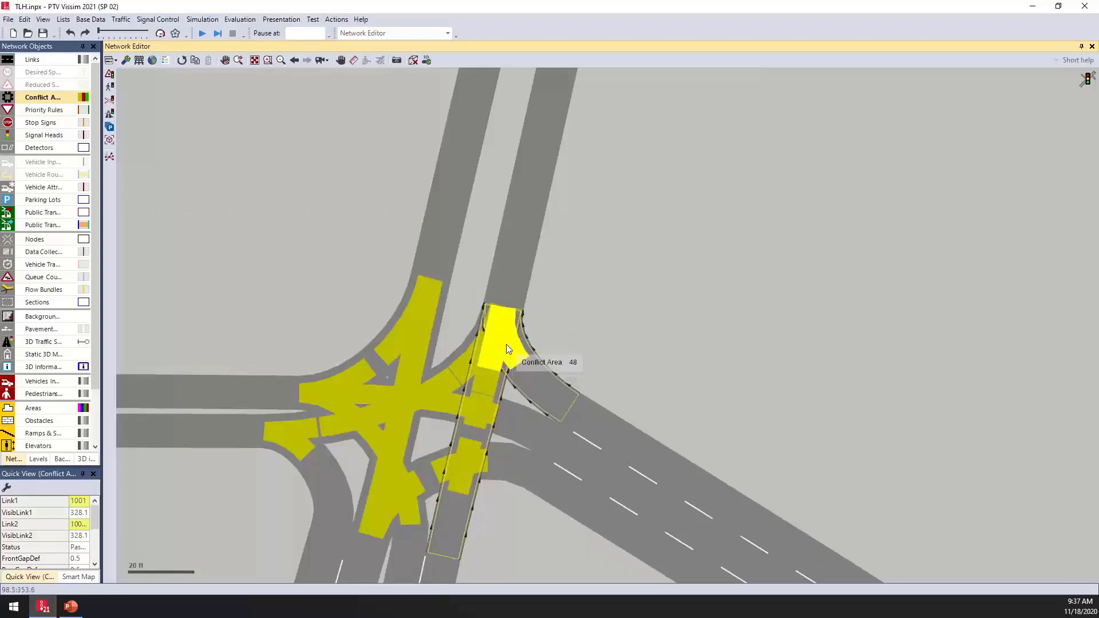
right_click(507, 349)
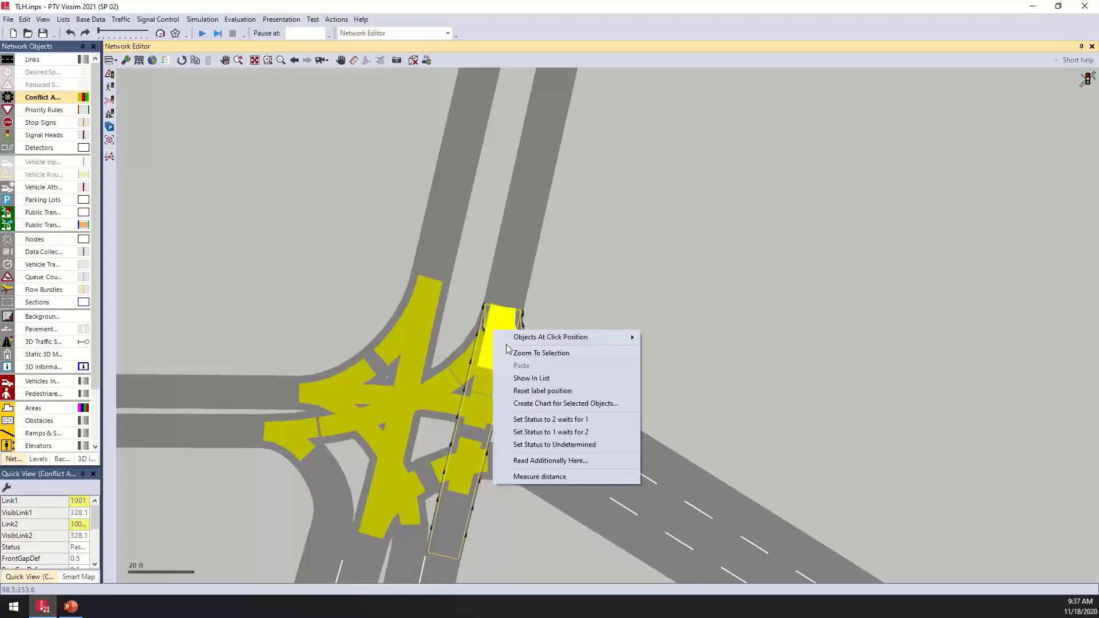
left_click(572, 419)
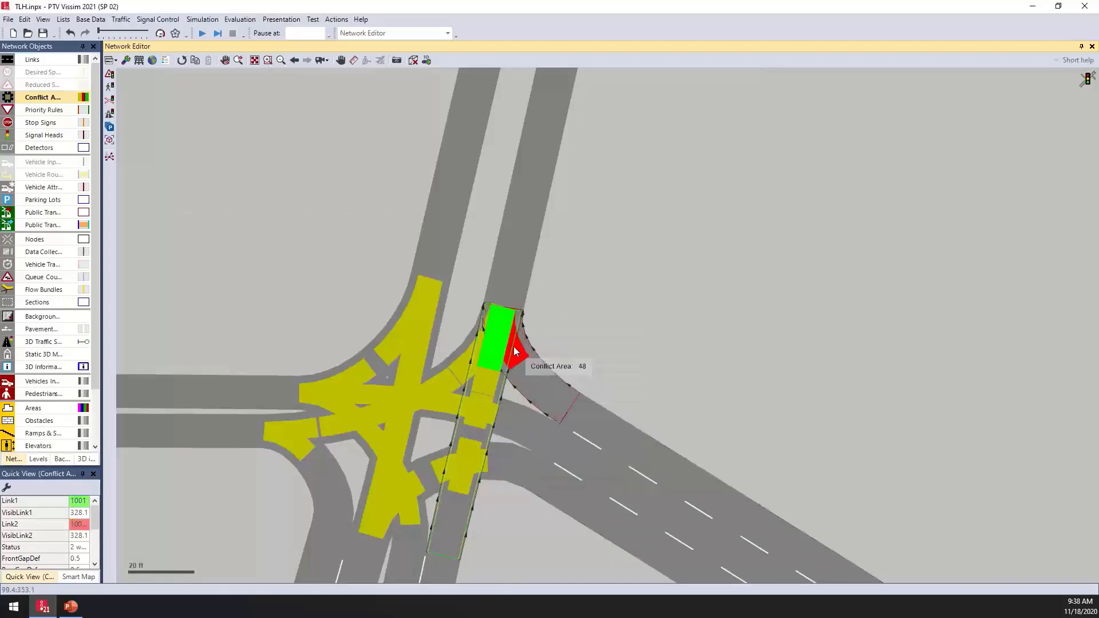
- Change the same conflict area's status to undetermined
right_click(513, 347)
left_click(593, 434)
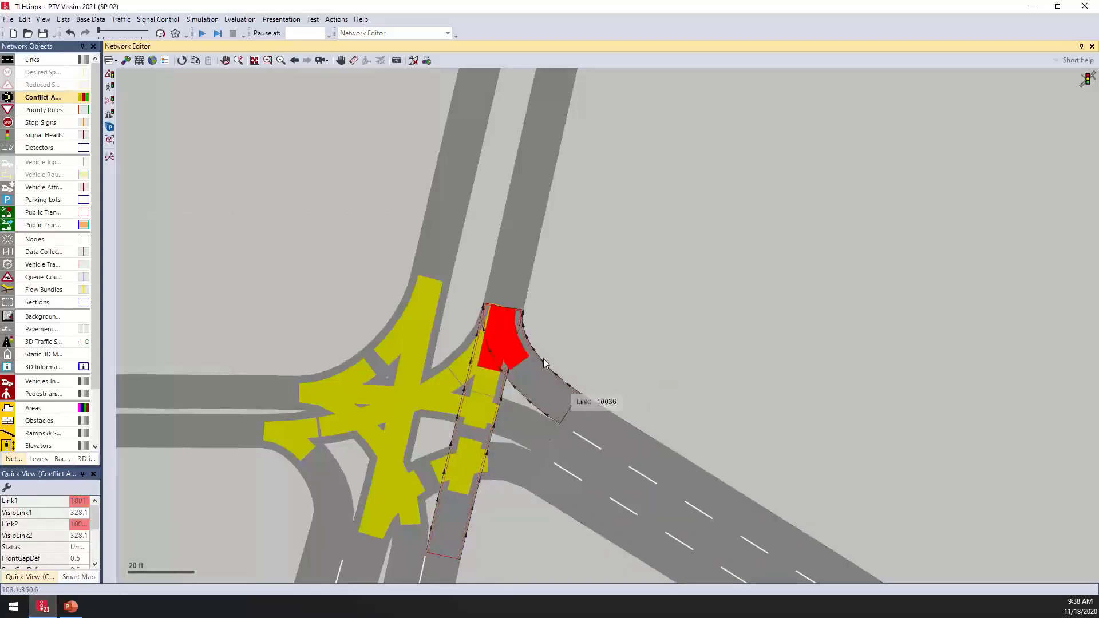
- Cycle the conflict area's status by selecting it repeatedly until link 2 waits for link 1
left_click(509, 340)
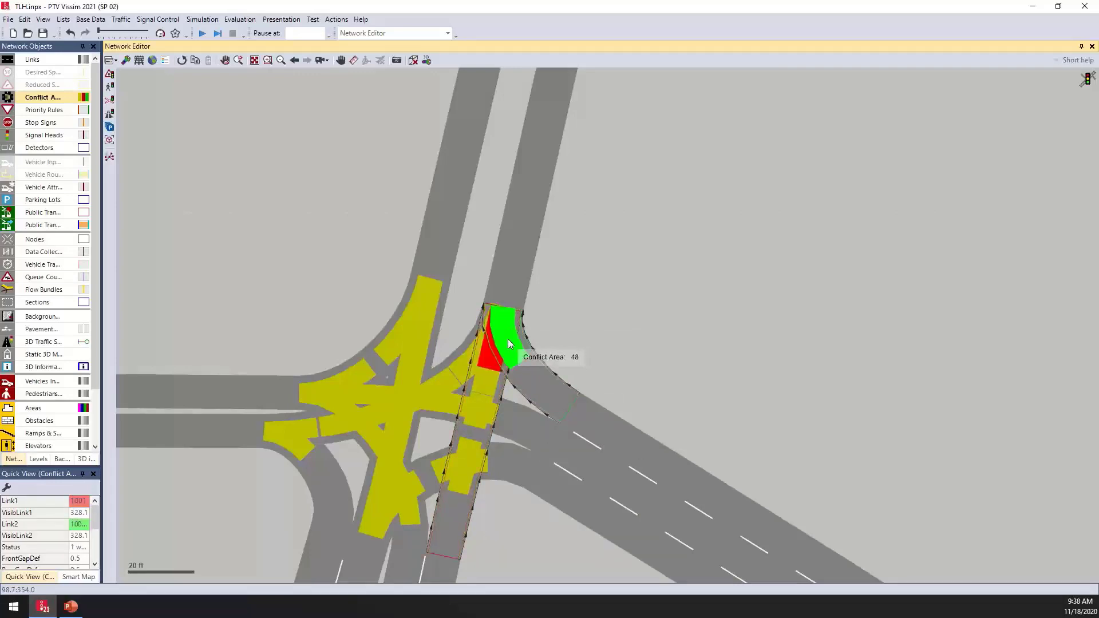
left_click(508, 341)
left_click(508, 341)
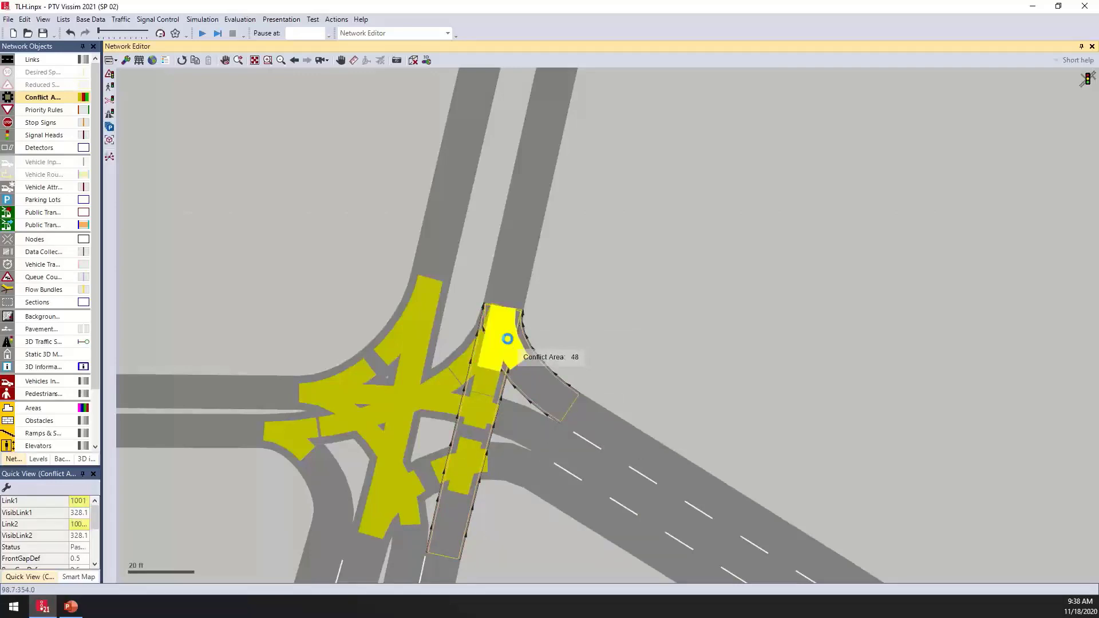
left_click(507, 339)
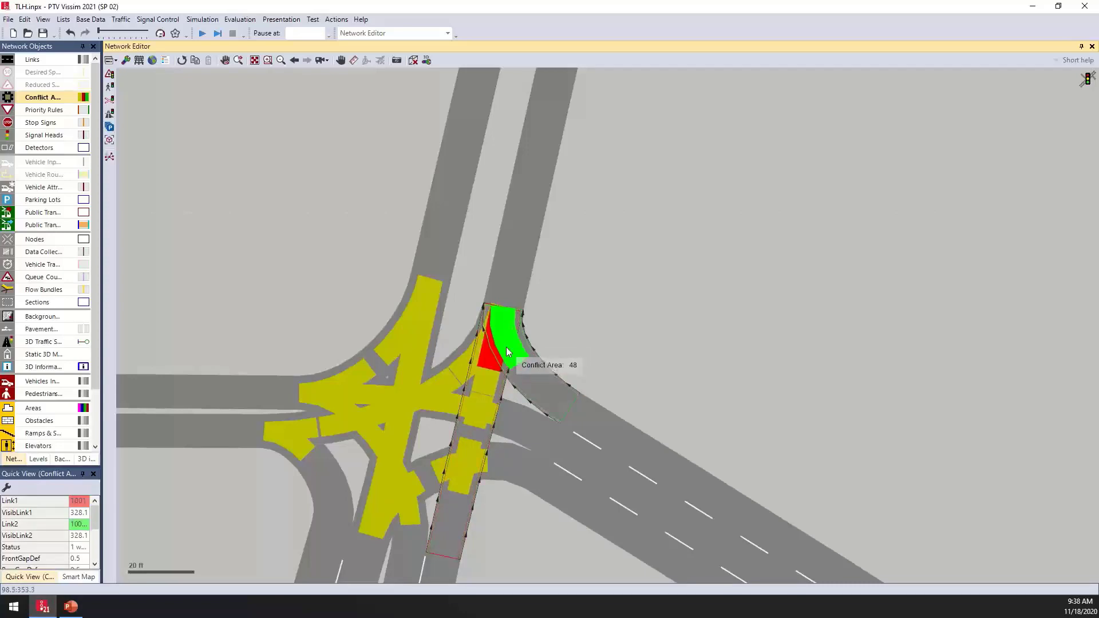
left_click(507, 348)
left_click(507, 348)
left_click(506, 348)
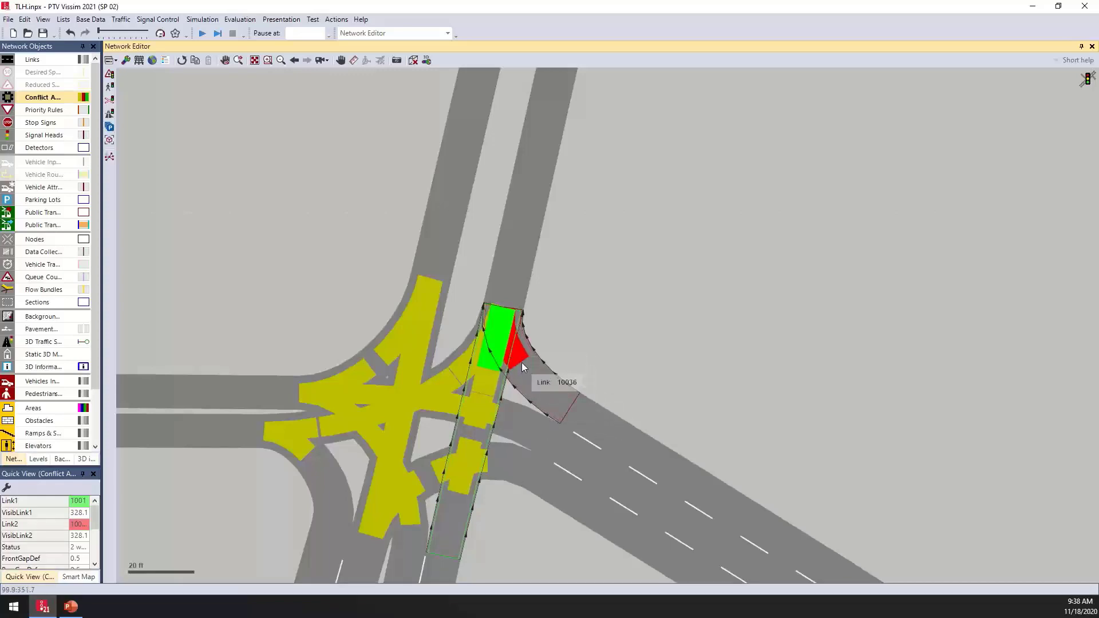
left_click(501, 330)
left_click(502, 333)
left_click(501, 334)
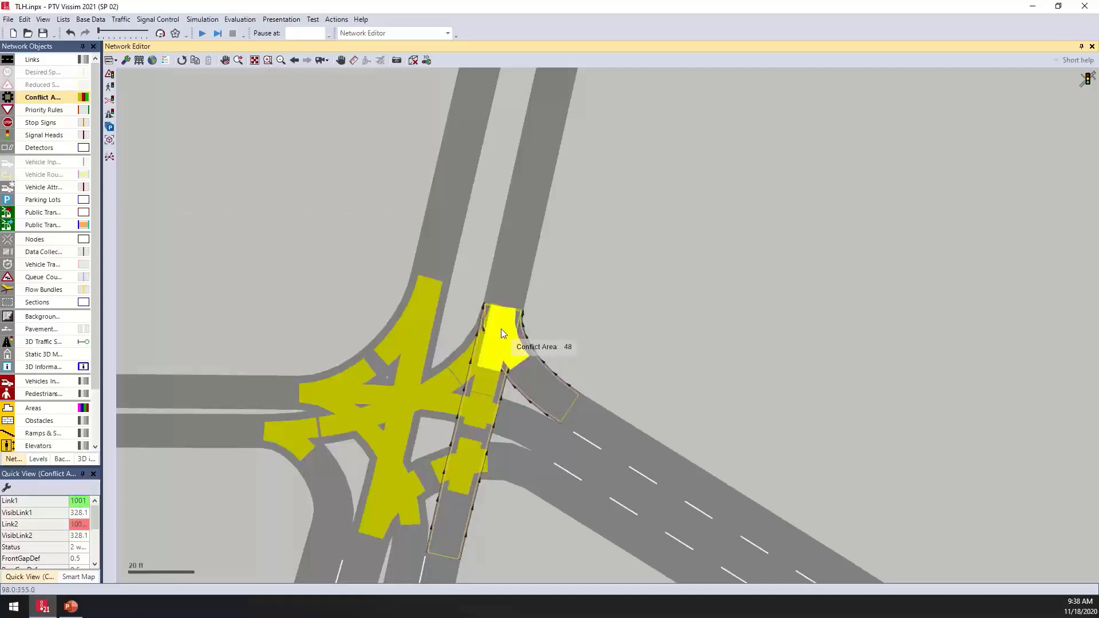
left_click(501, 333)
left_click(501, 333)
left_click(502, 333)
left_click(502, 333)
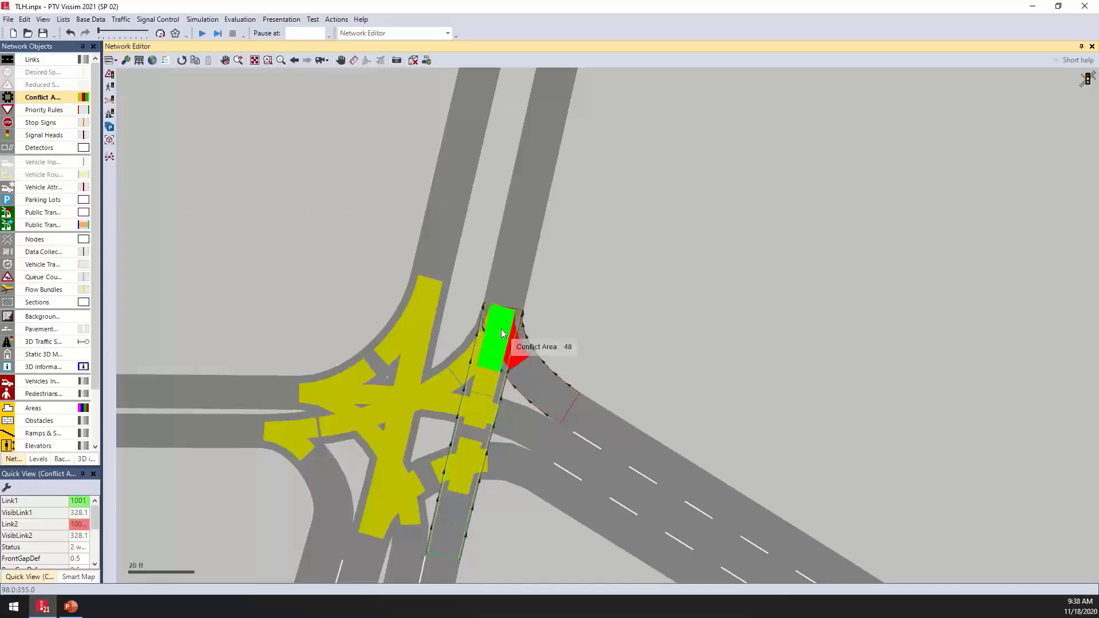
- Deselect it and select the adjacent smaller conflict area at the same intersection
left_click(630, 309)
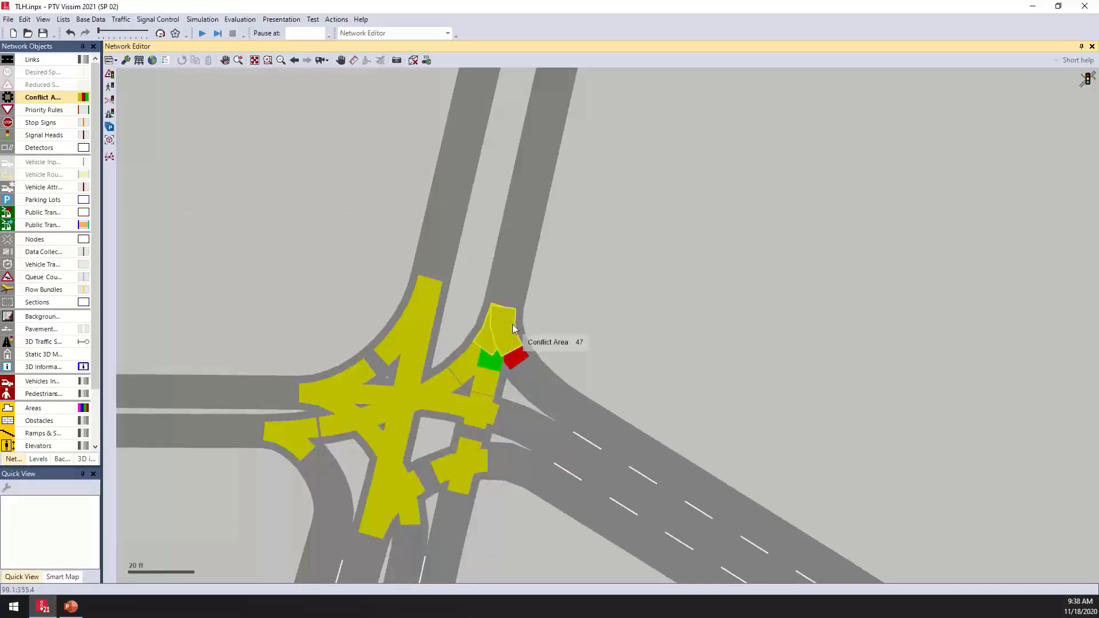
left_click(513, 323)
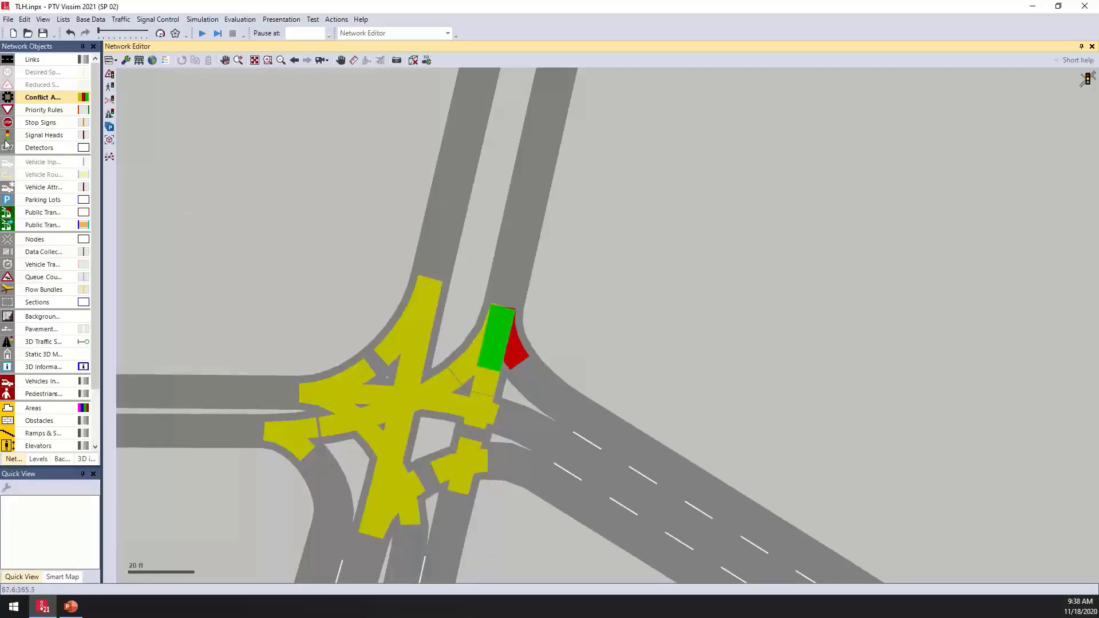
- Open the conflict areas list and select the red conflict area at the northern intersection to view its record
right_click(44, 96)
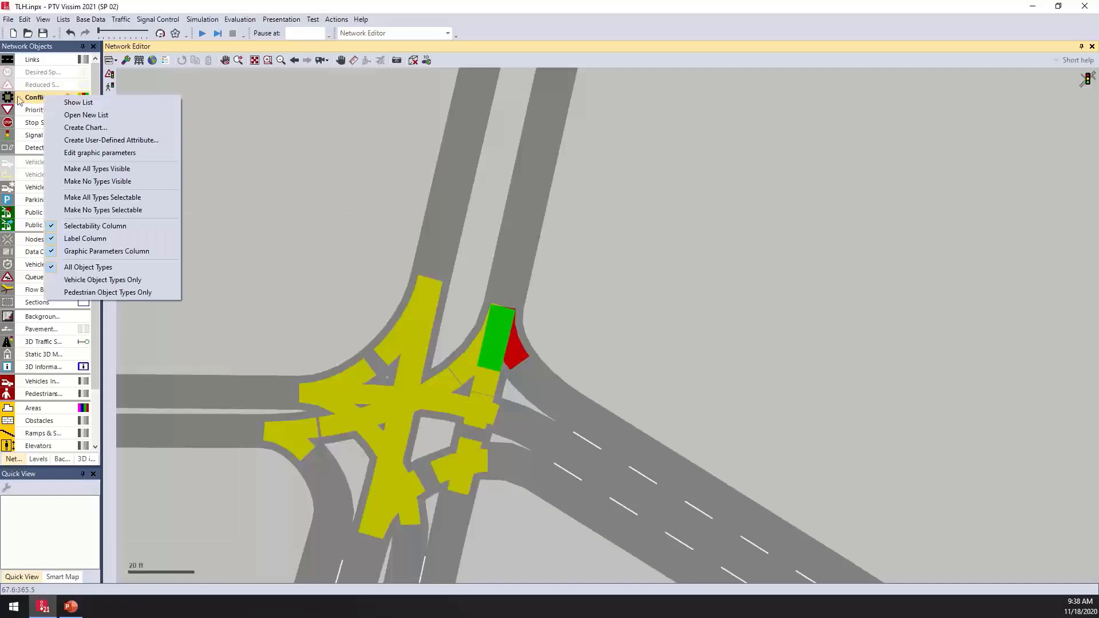
left_click(84, 105)
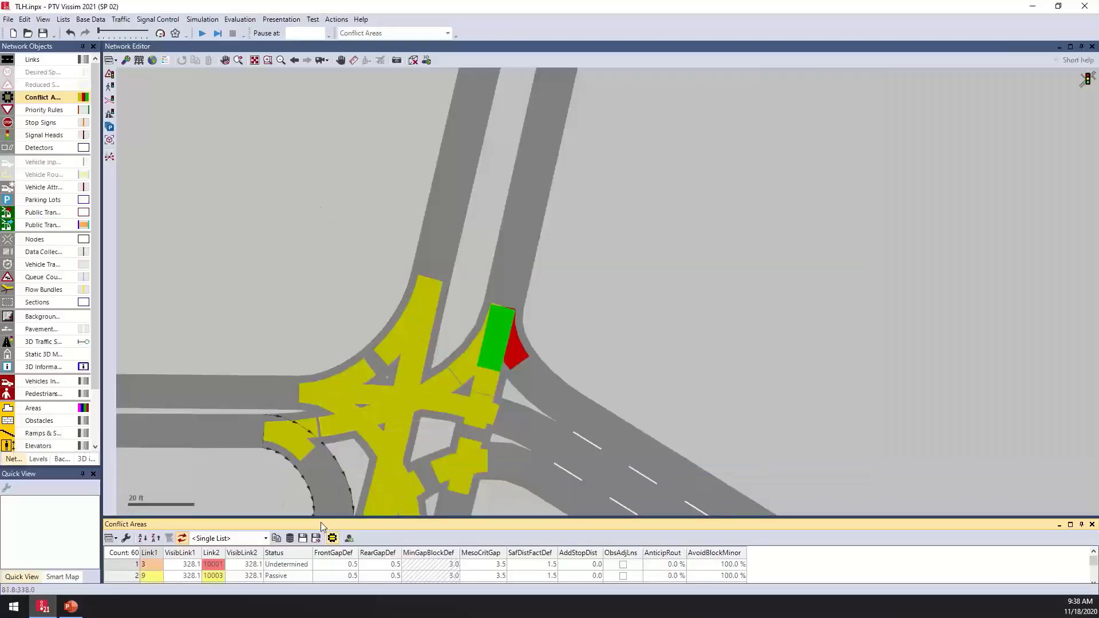
left_click_drag(322, 522, 324, 407)
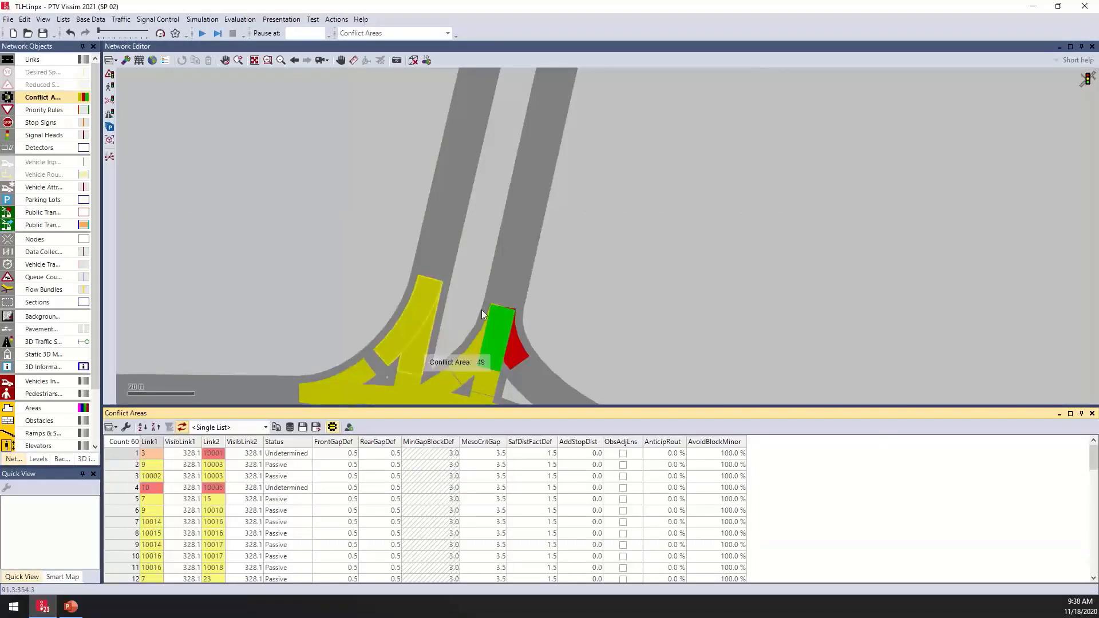
left_click_drag(536, 328, 486, 231)
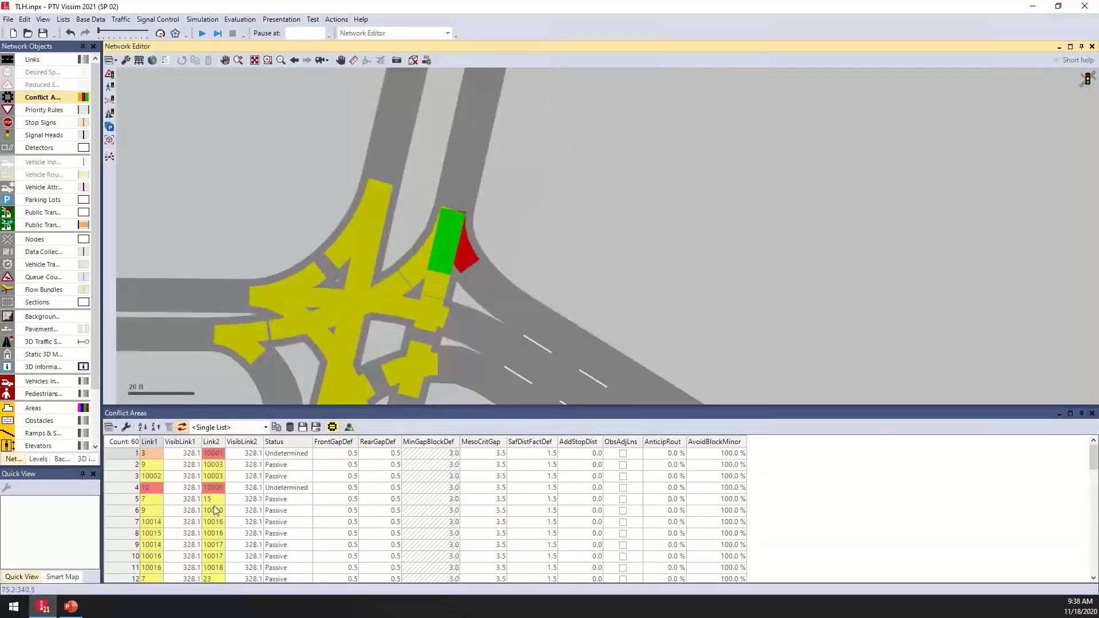
left_click(314, 539)
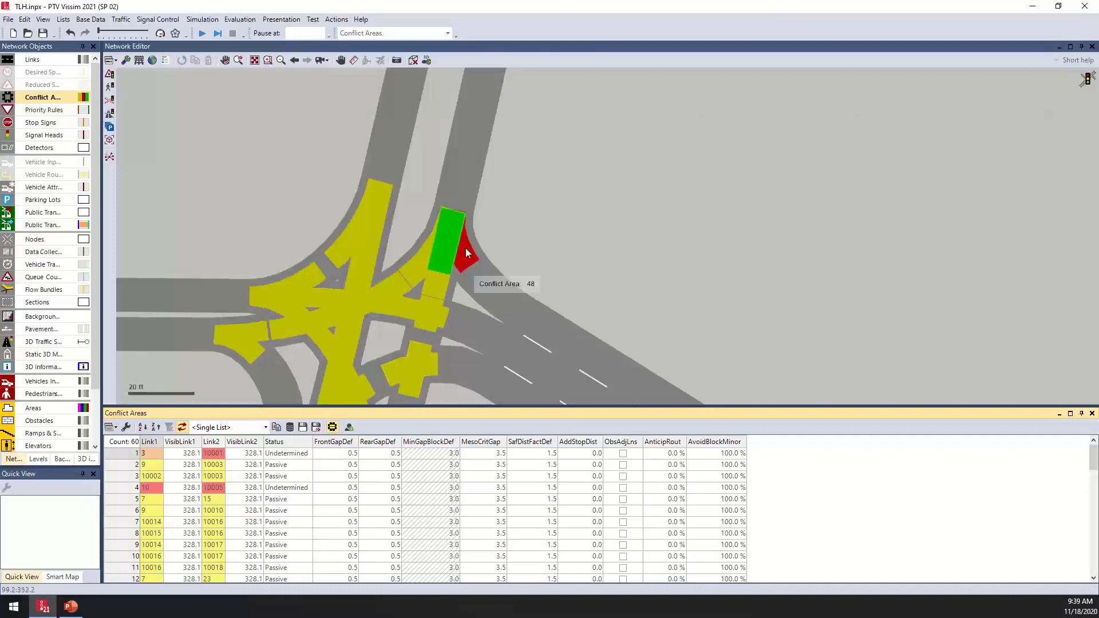
left_click(465, 263)
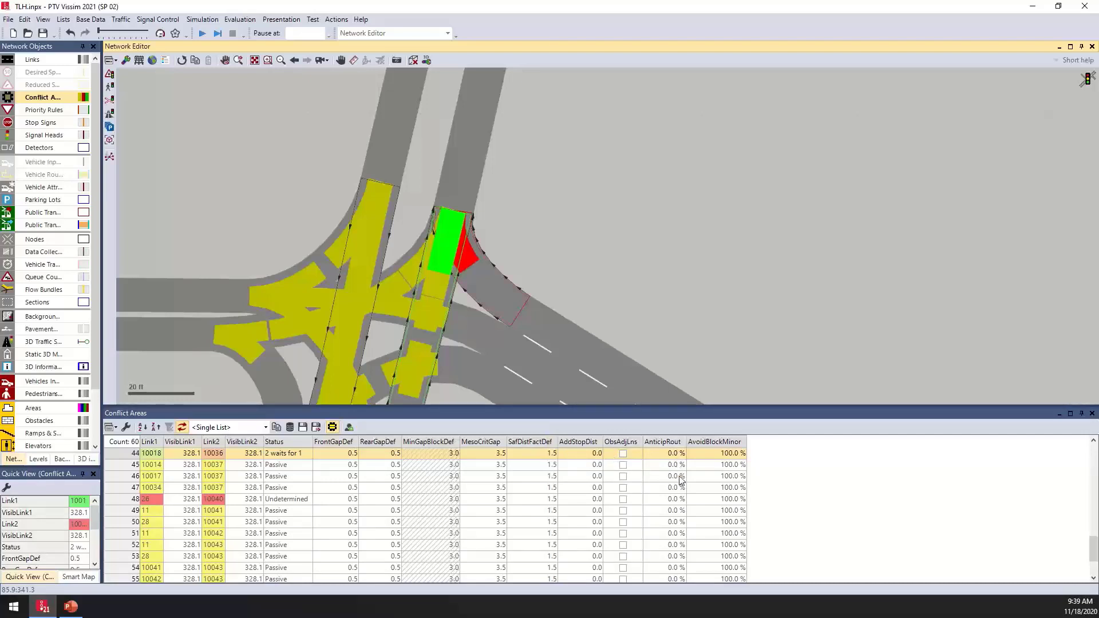
- Navigate to the southern T-intersection, inspect its stop sign and link, and close the conflict areas list
scroll(648, 203, "down", 3)
scroll(648, 203, "down", 7)
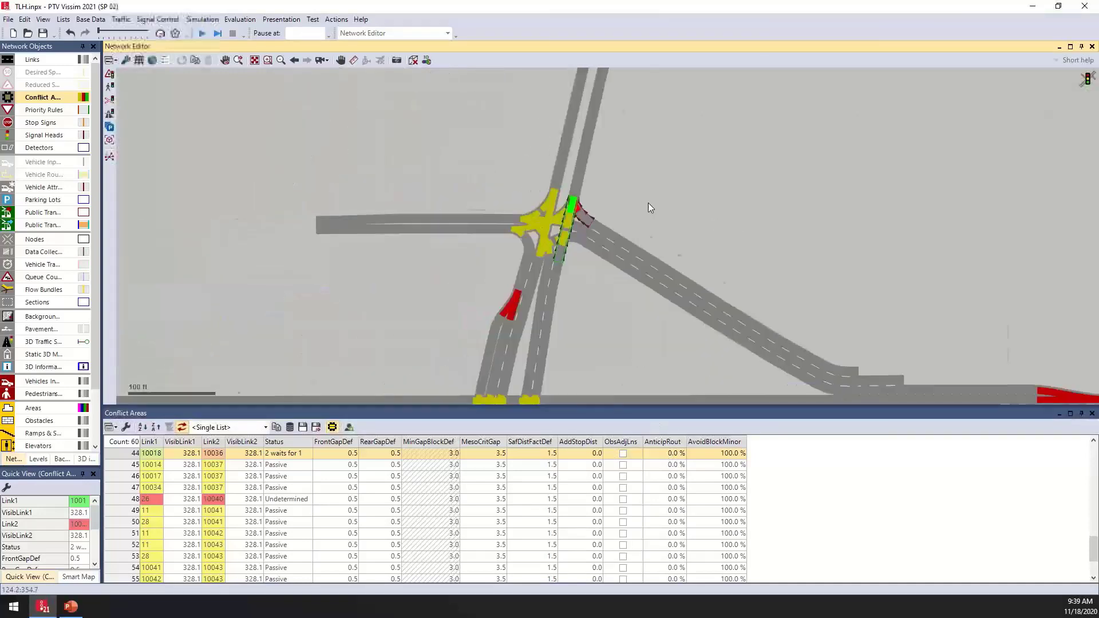
left_click_drag(648, 202, 245, 78)
left_click_drag(680, 311, 439, 246)
left_click_drag(773, 273, 473, 265)
scroll(481, 360, "up", 5)
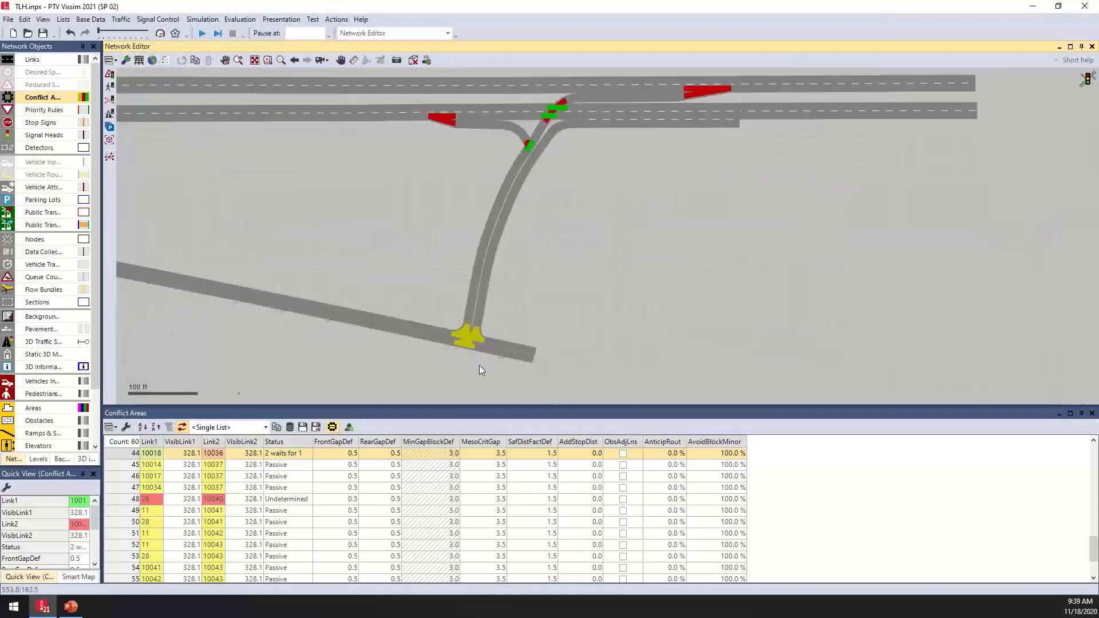
scroll(479, 358, "up", 3)
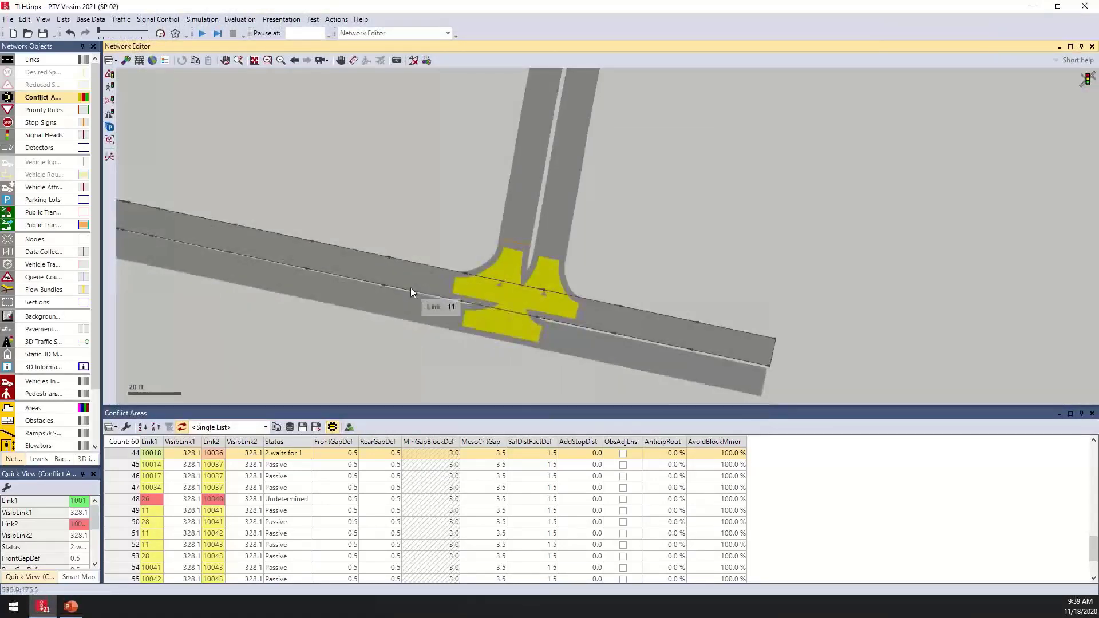
left_click(518, 245)
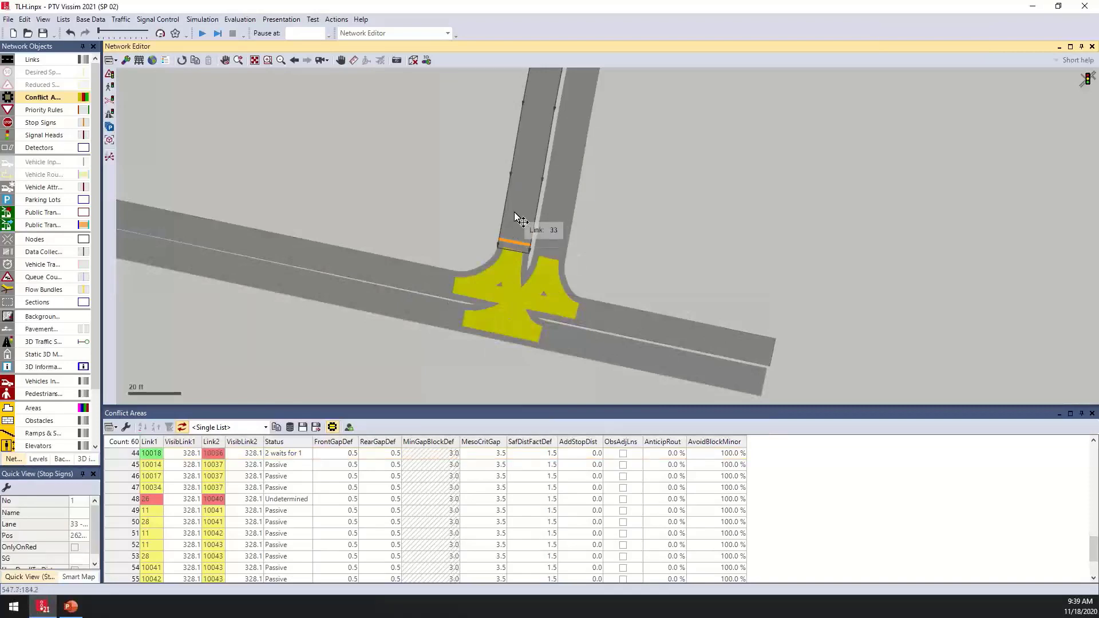
left_click(399, 265)
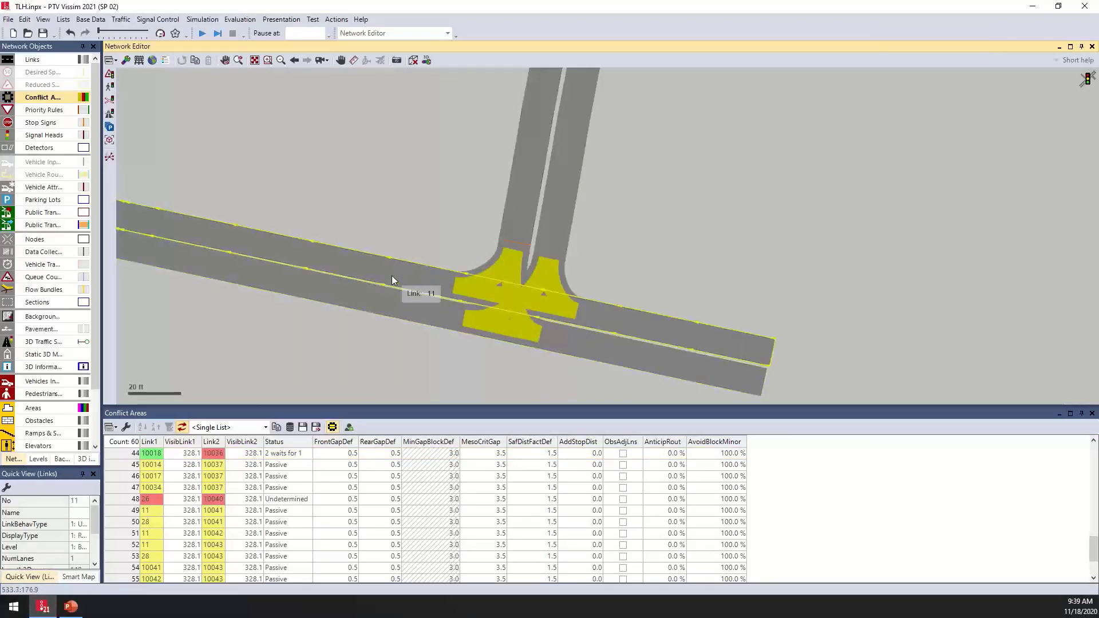
left_click(1092, 413)
left_click_drag(568, 368, 578, 487)
left_click(613, 410)
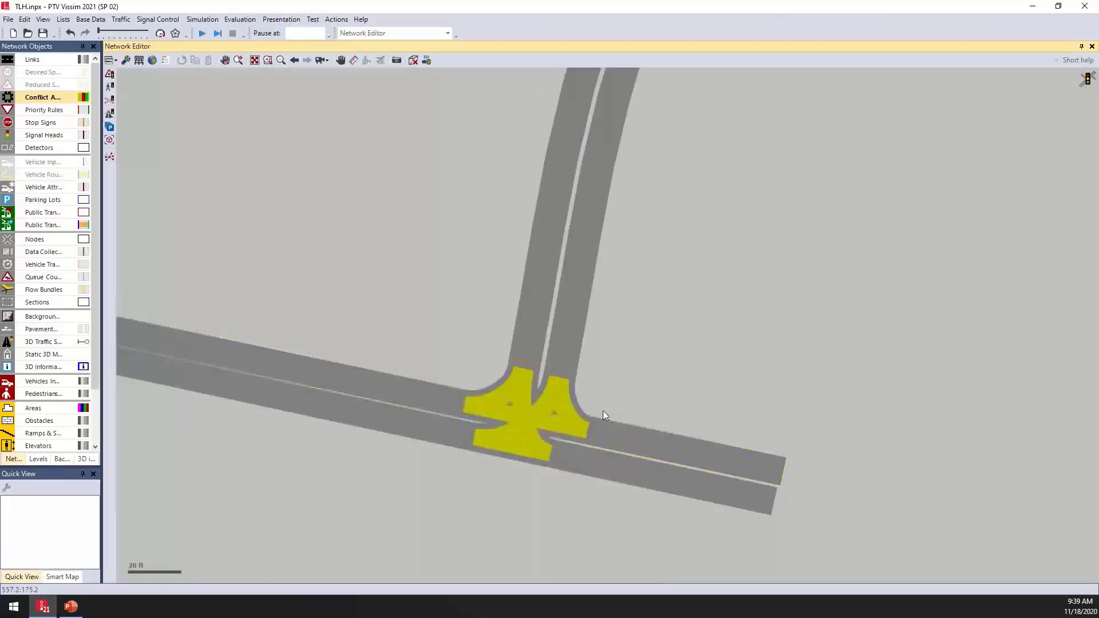
- Try setting right-of-way on the southern intersection's conflict areas manually by selecting them
left_click(473, 401)
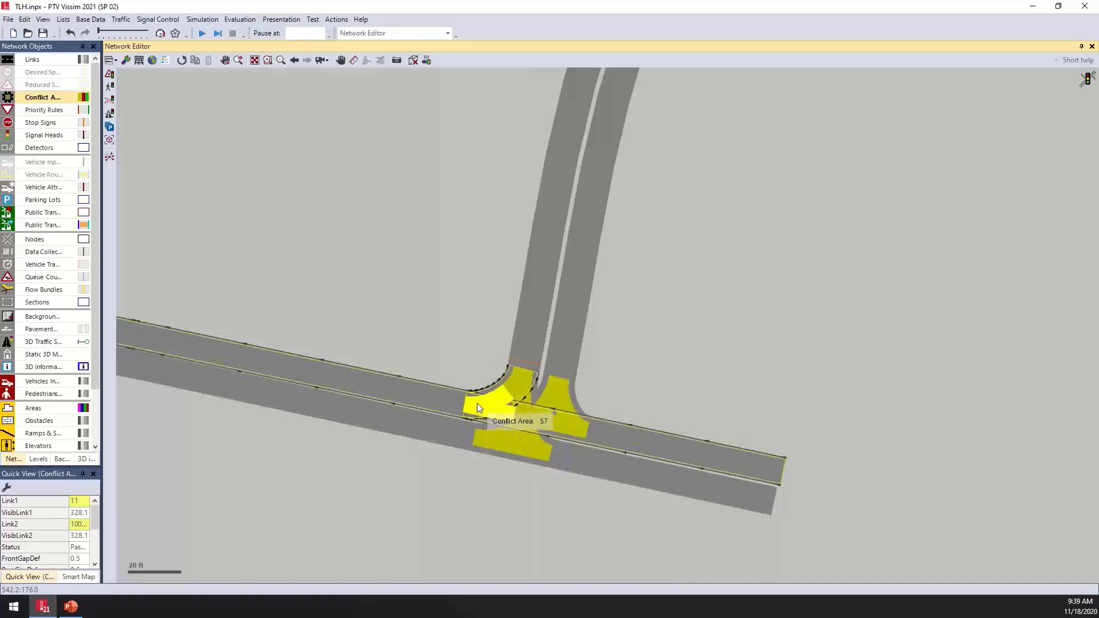
left_click(476, 403)
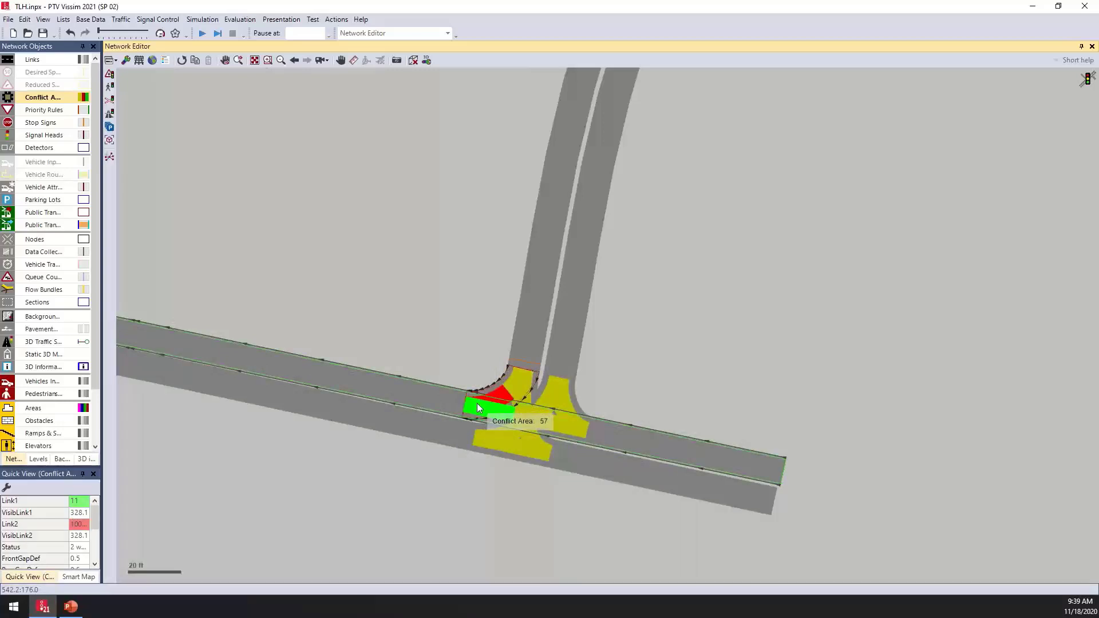
left_click(541, 448)
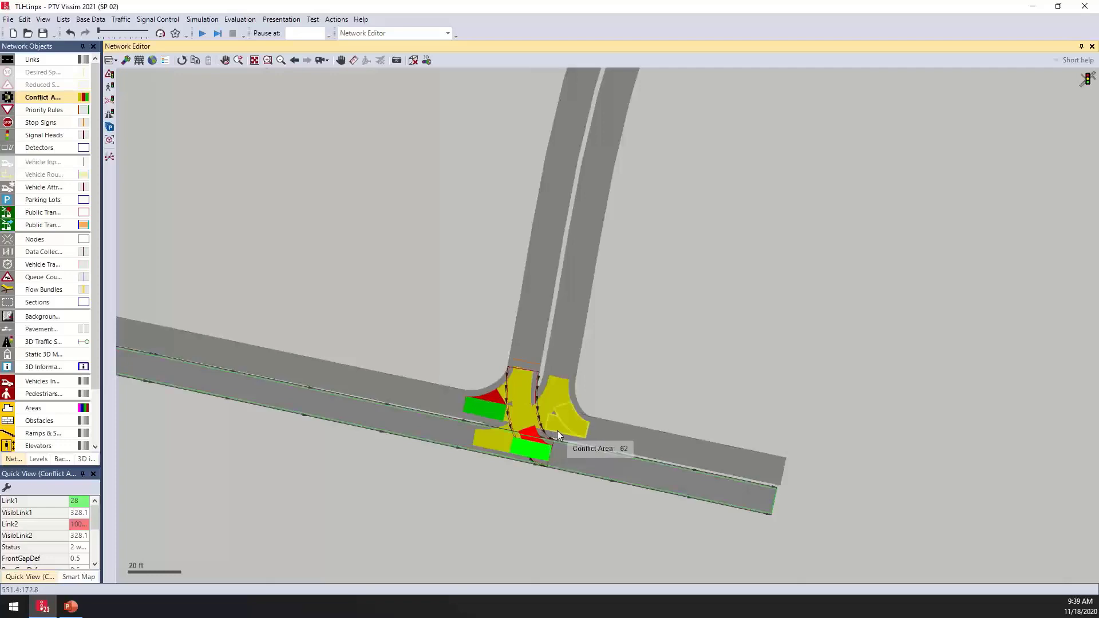
left_click(531, 416)
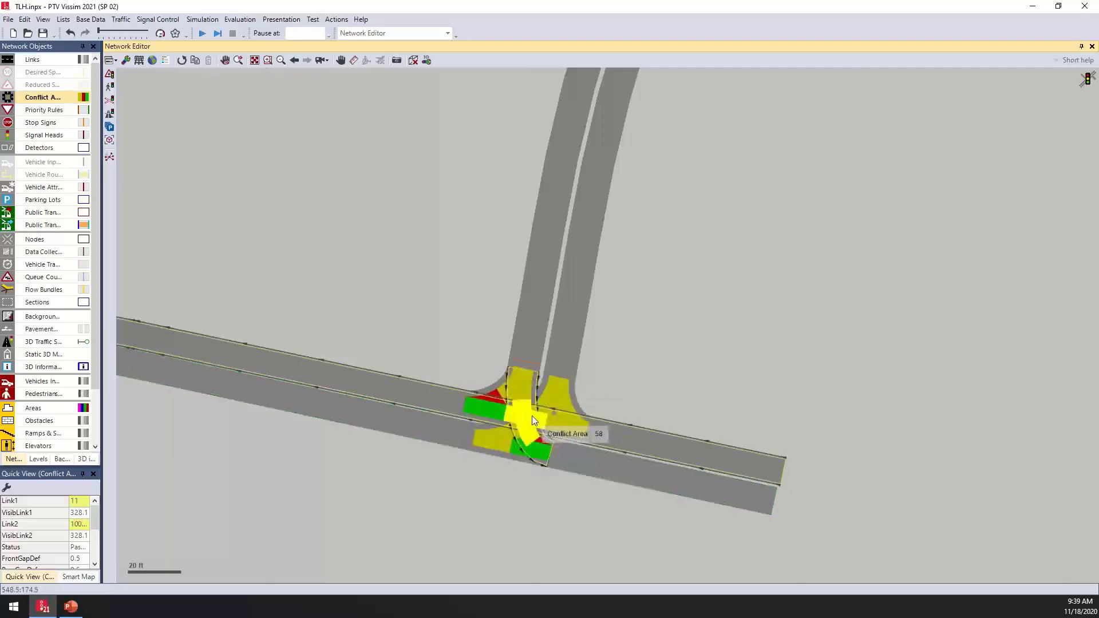
left_click(663, 335)
left_click(497, 410)
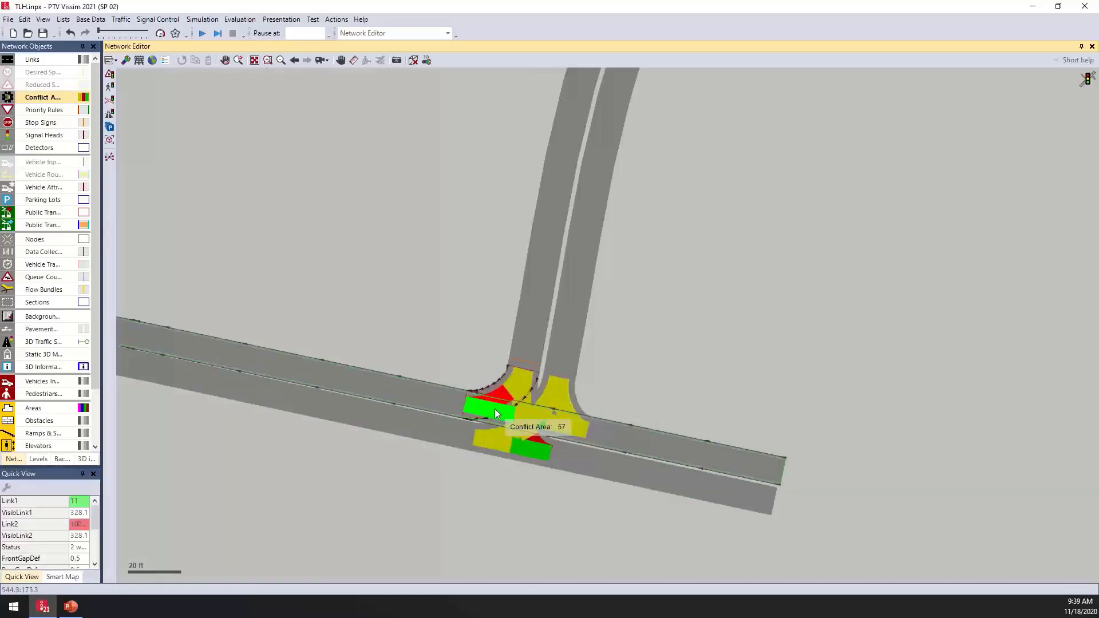
left_click(528, 446)
left_click(529, 446)
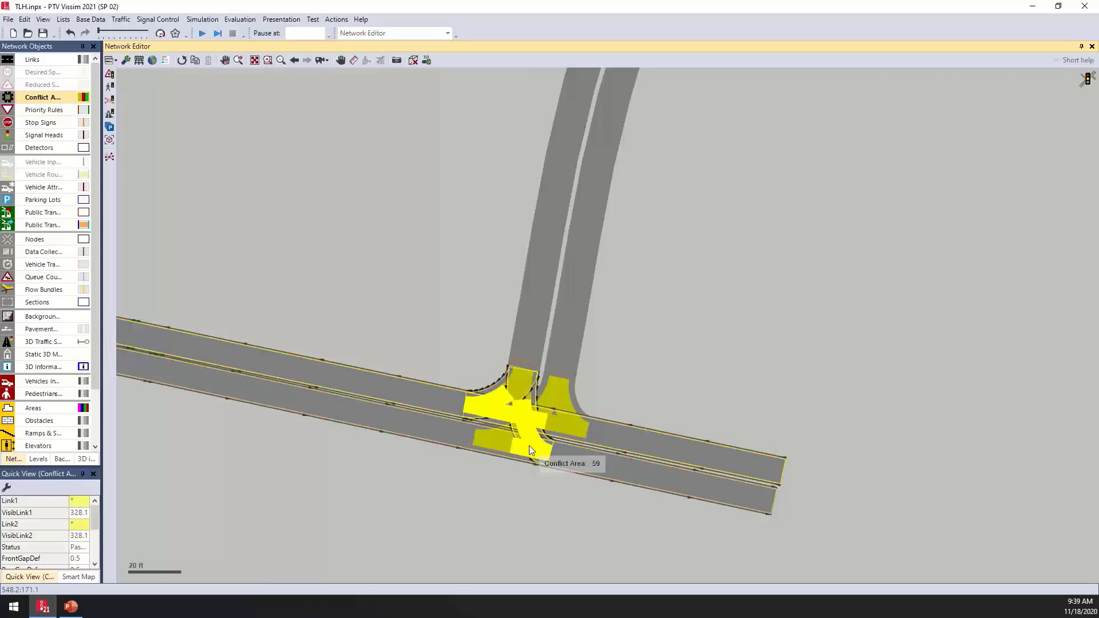
left_click(669, 332)
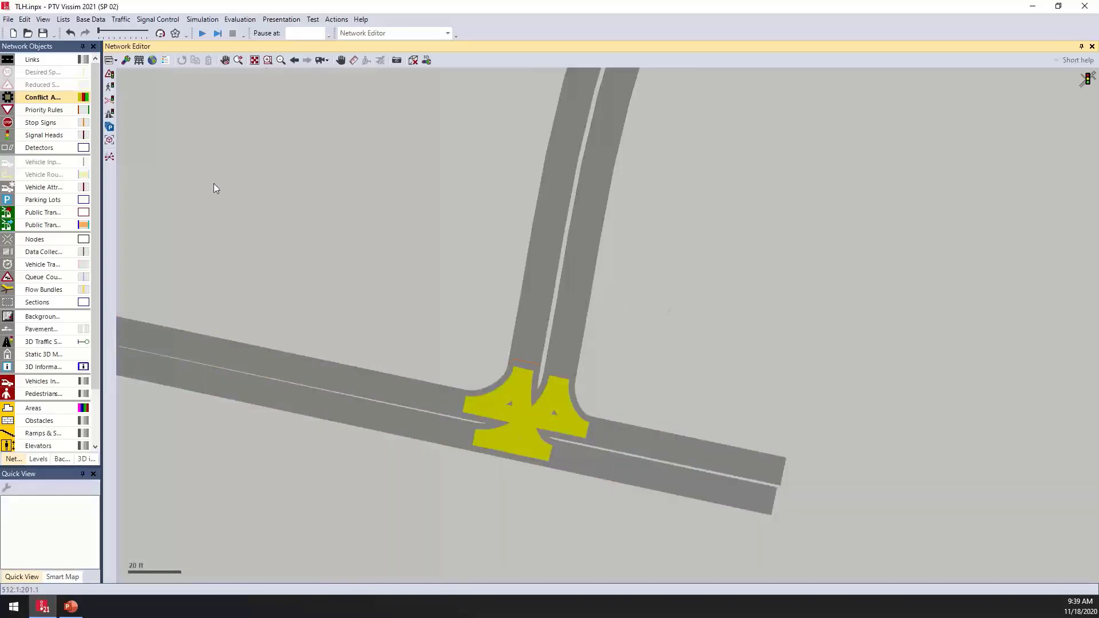
- Use Define major flow to draw the major flow along the east–west road through the southern intersection and confirm it
left_click(110, 76)
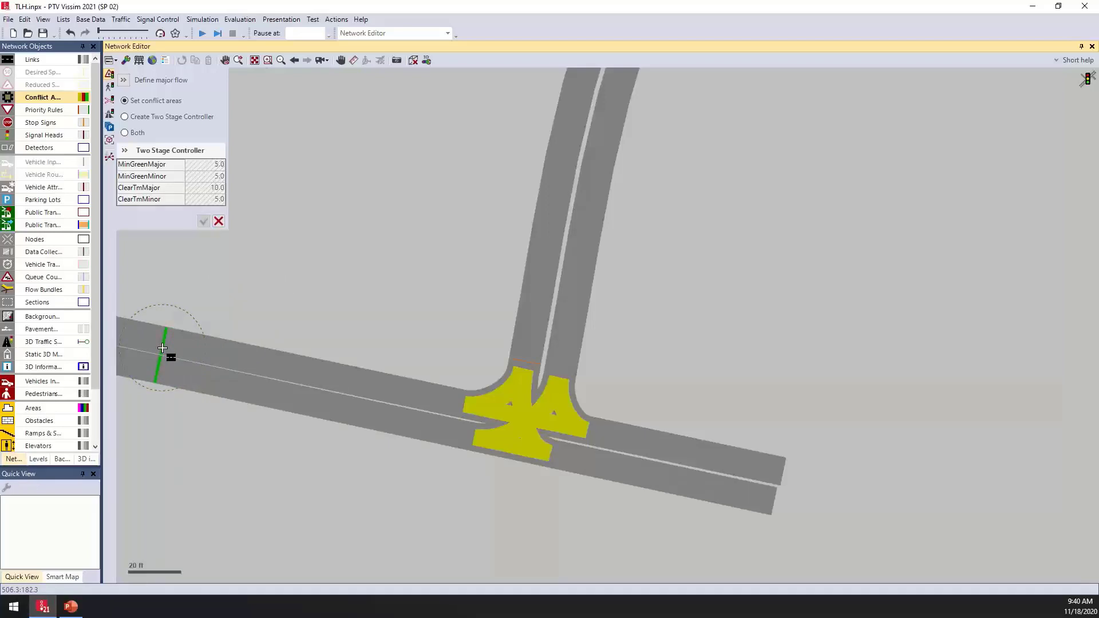
mouse_move(162, 348)
left_mouse_down()
mouse_move(363, 380)
mouse_move(762, 479)
left_mouse_up()
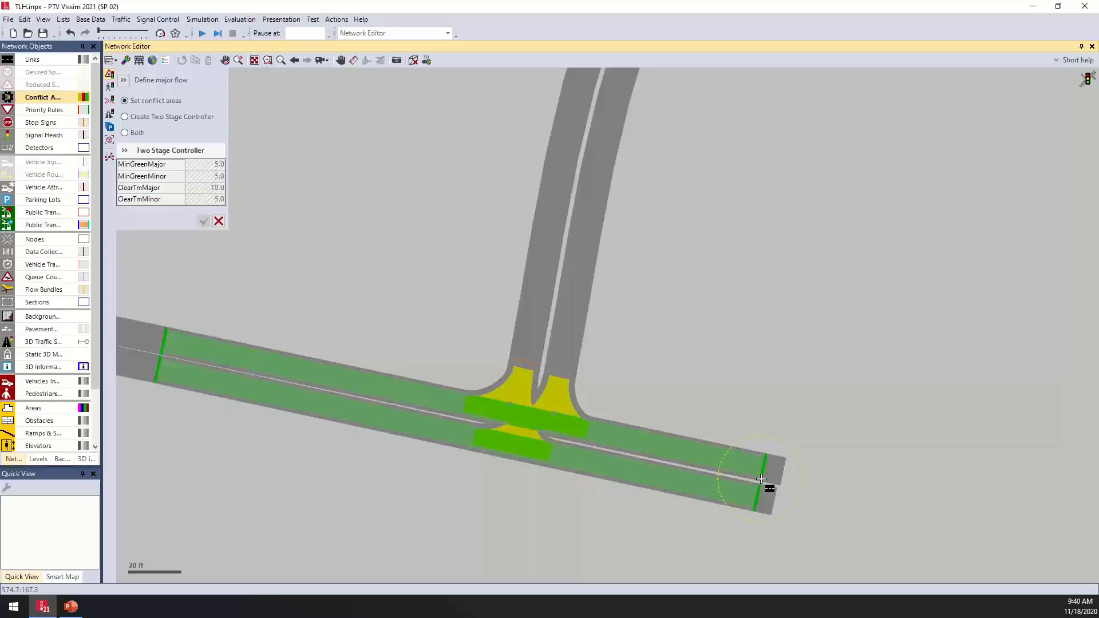
left_click(761, 478)
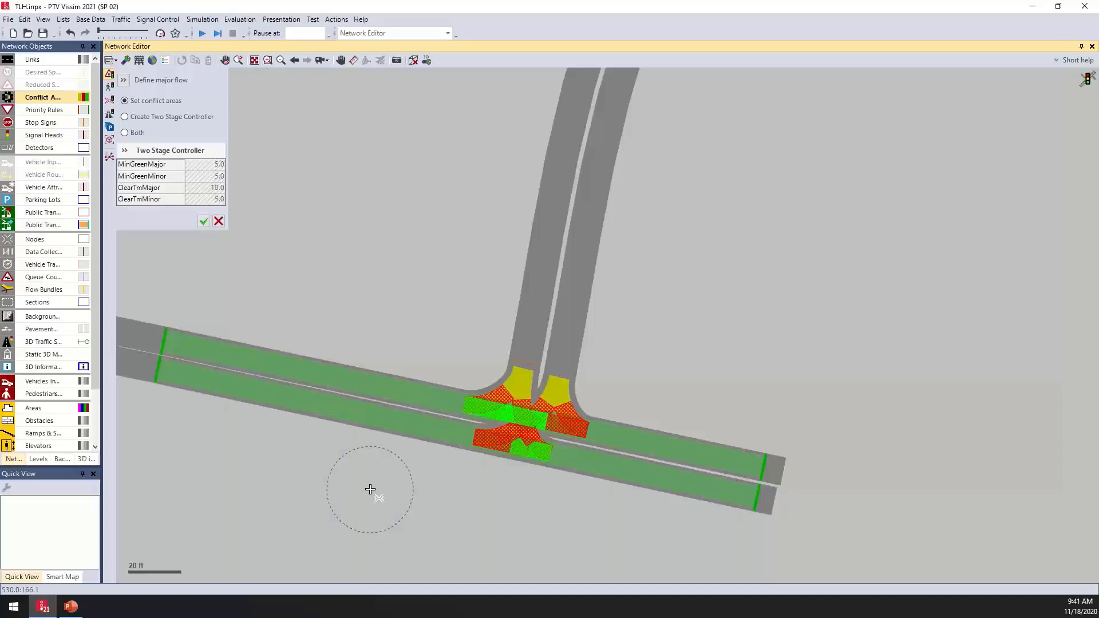
left_click(204, 221)
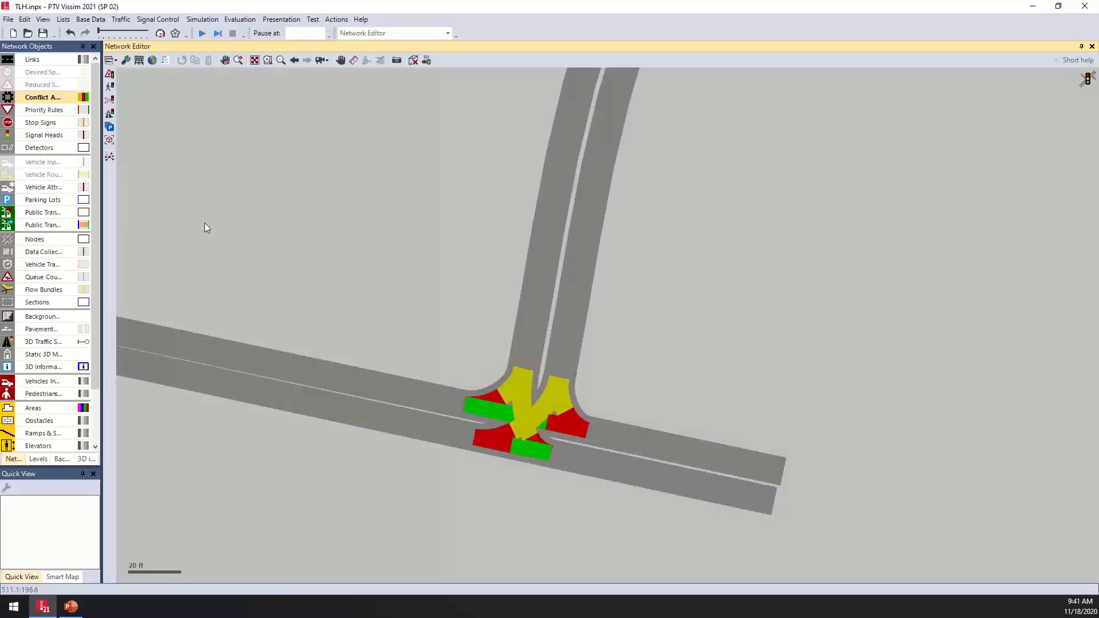
- Inspect the statuses of the southern intersection's conflict areas one by one
left_click(499, 404)
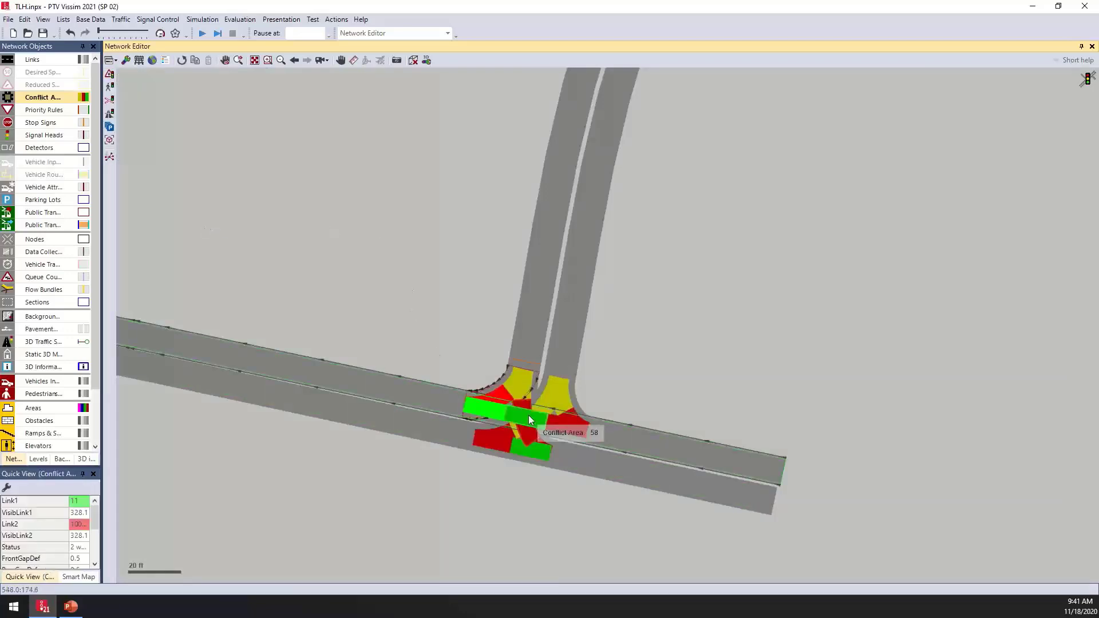
left_click(531, 421)
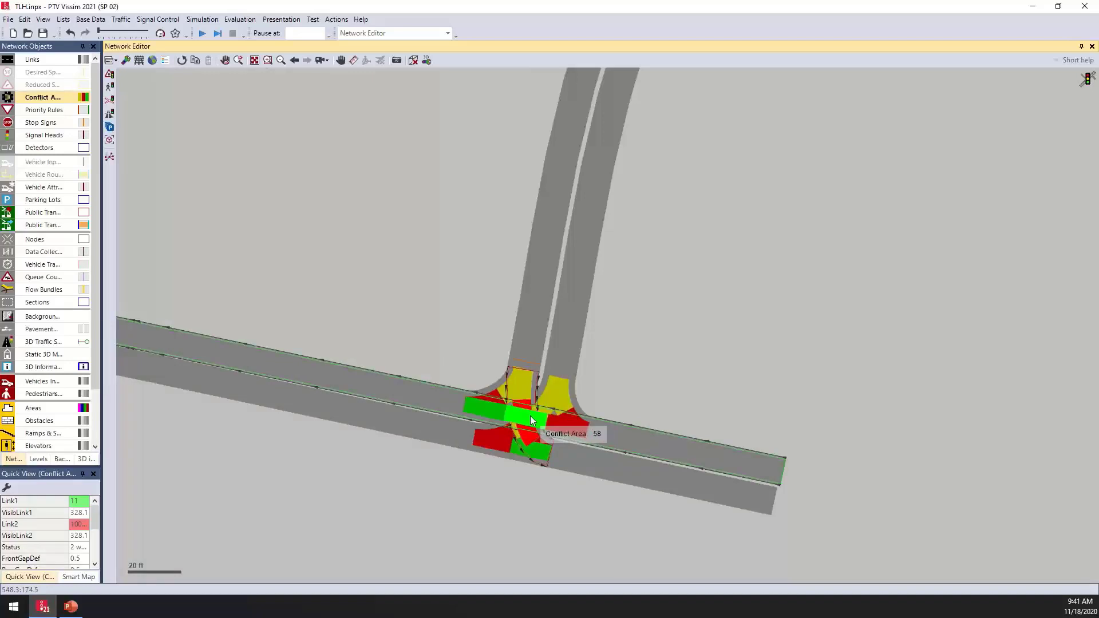
left_click(535, 449)
left_click(488, 403)
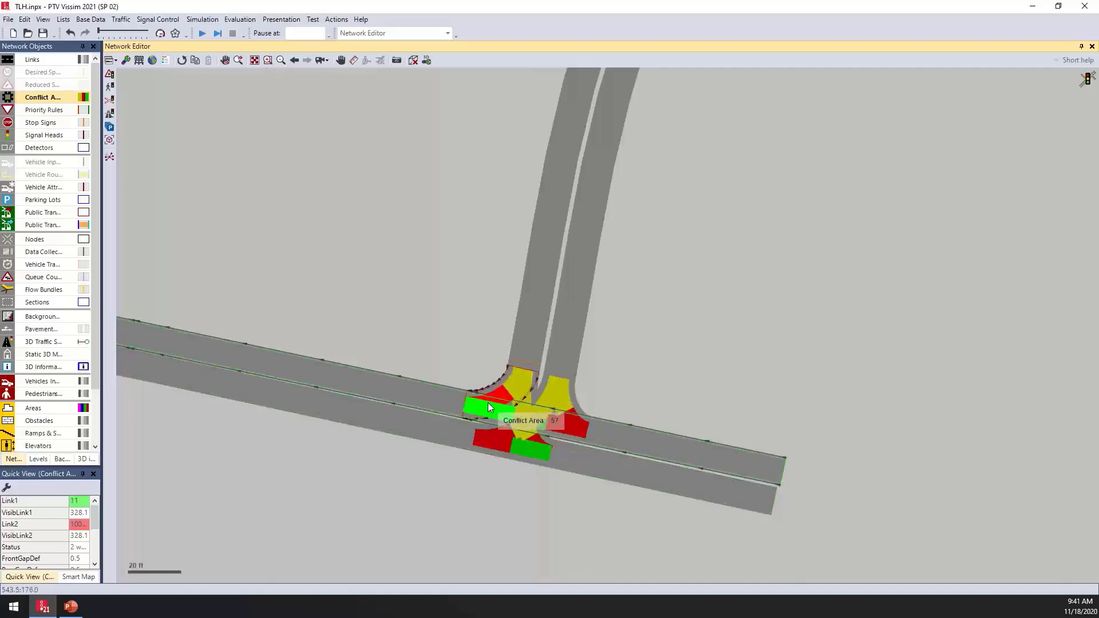
left_click(569, 420)
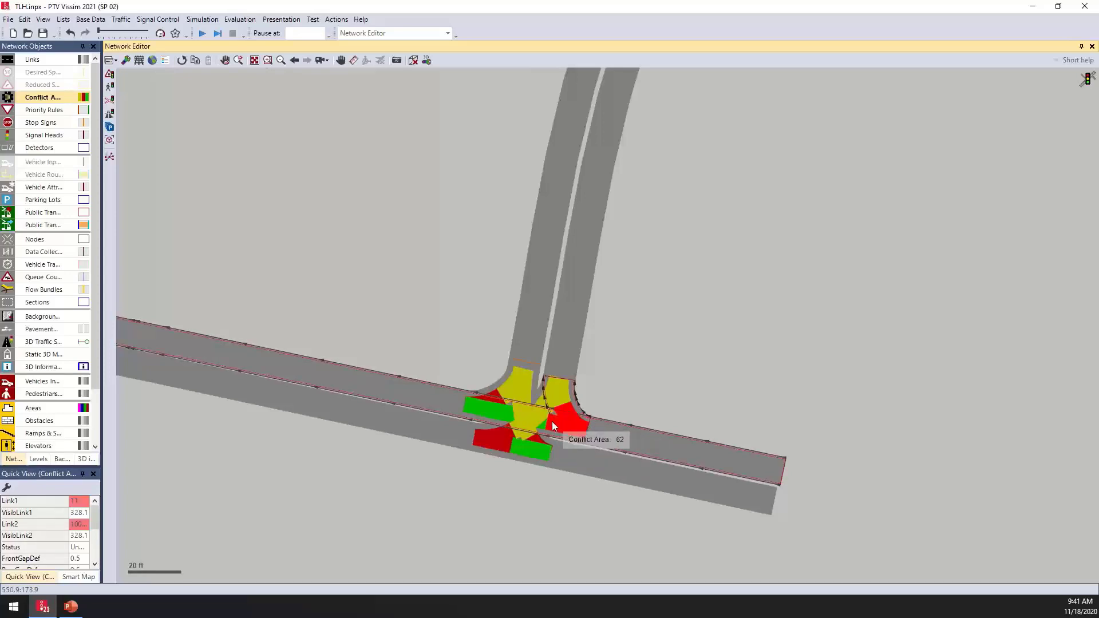
left_click(621, 372)
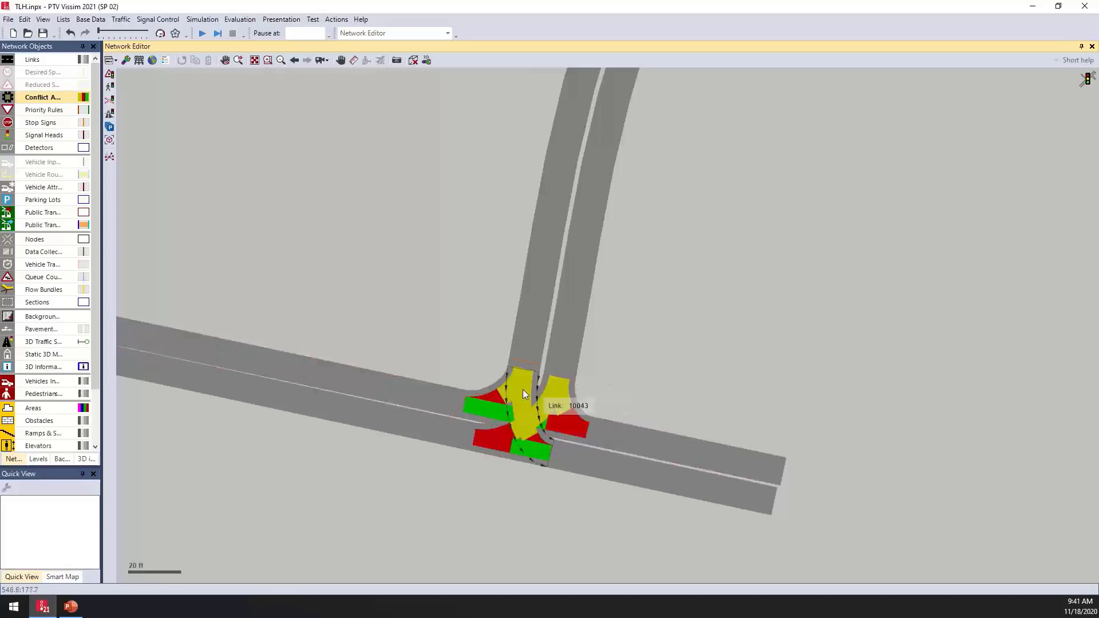
left_click(519, 426)
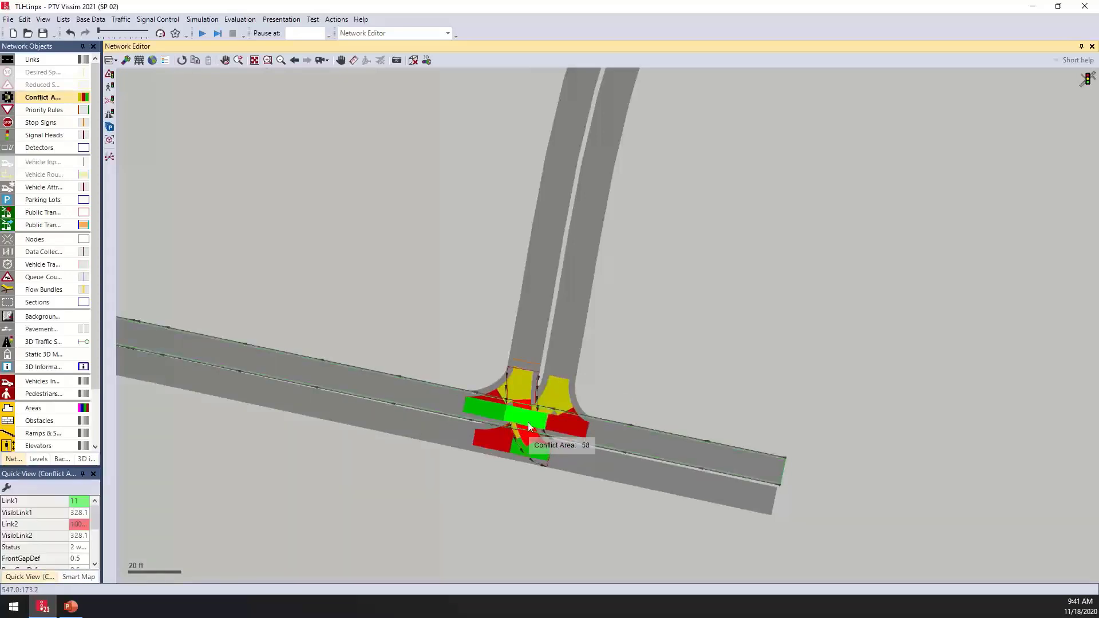
left_click(568, 417)
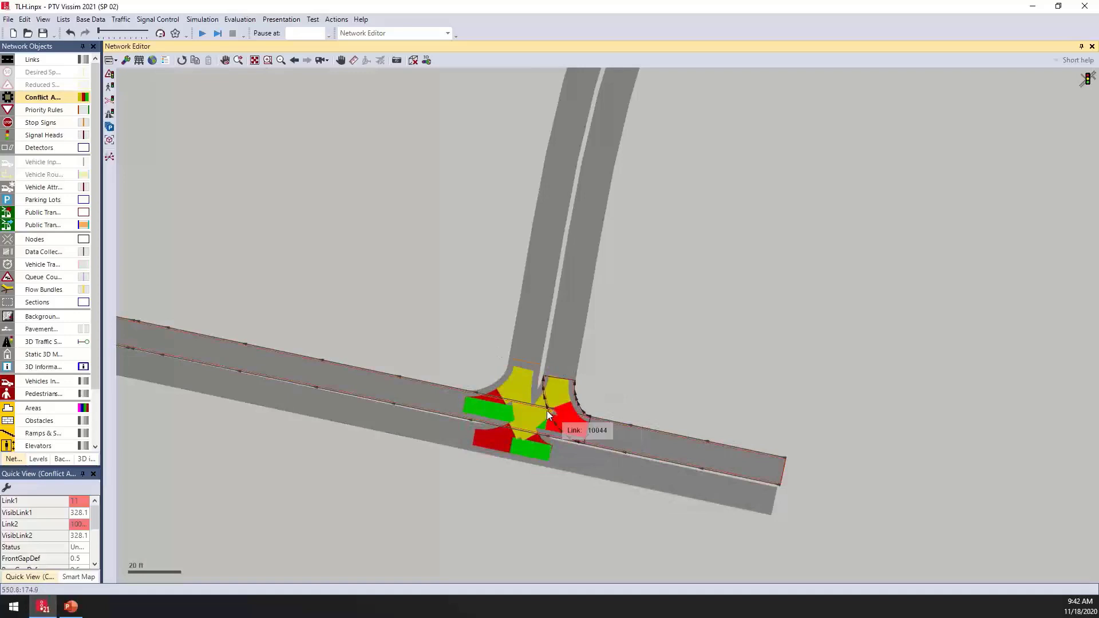
- Set the merge conflict area at the intersection's northeast corner so link 1 waits for link 2
left_click(557, 393)
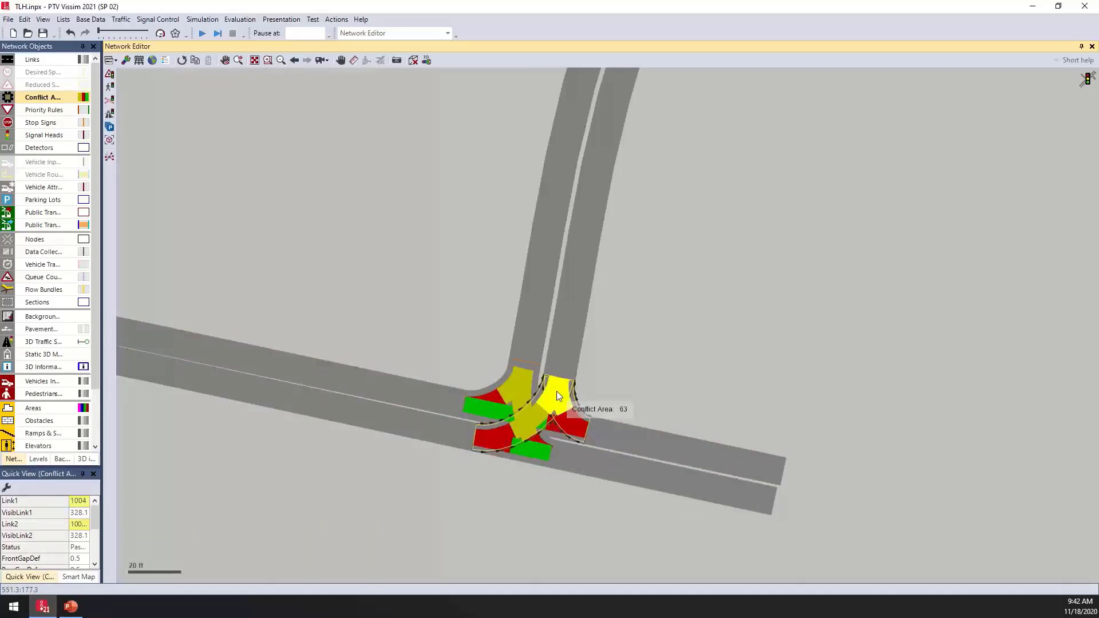
left_click(557, 392)
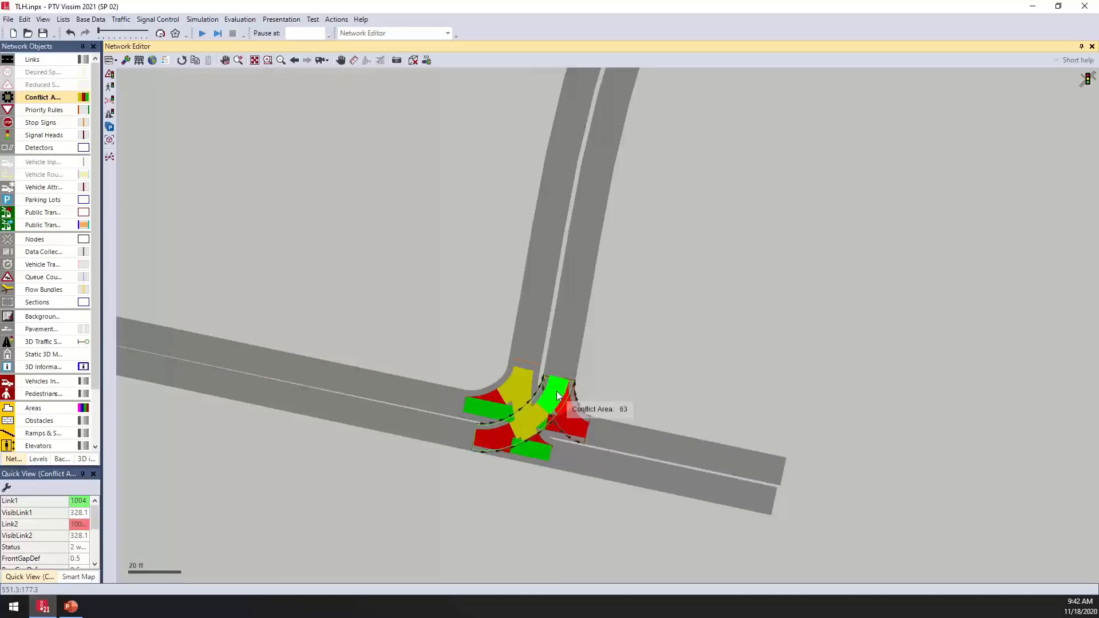
left_click(557, 392)
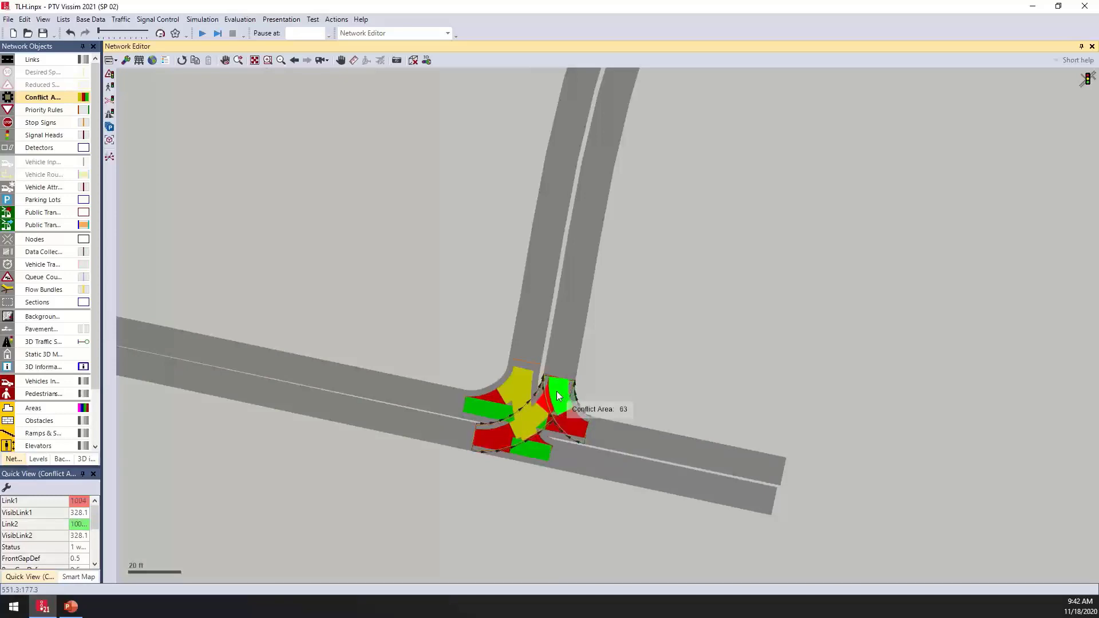
left_click(631, 350)
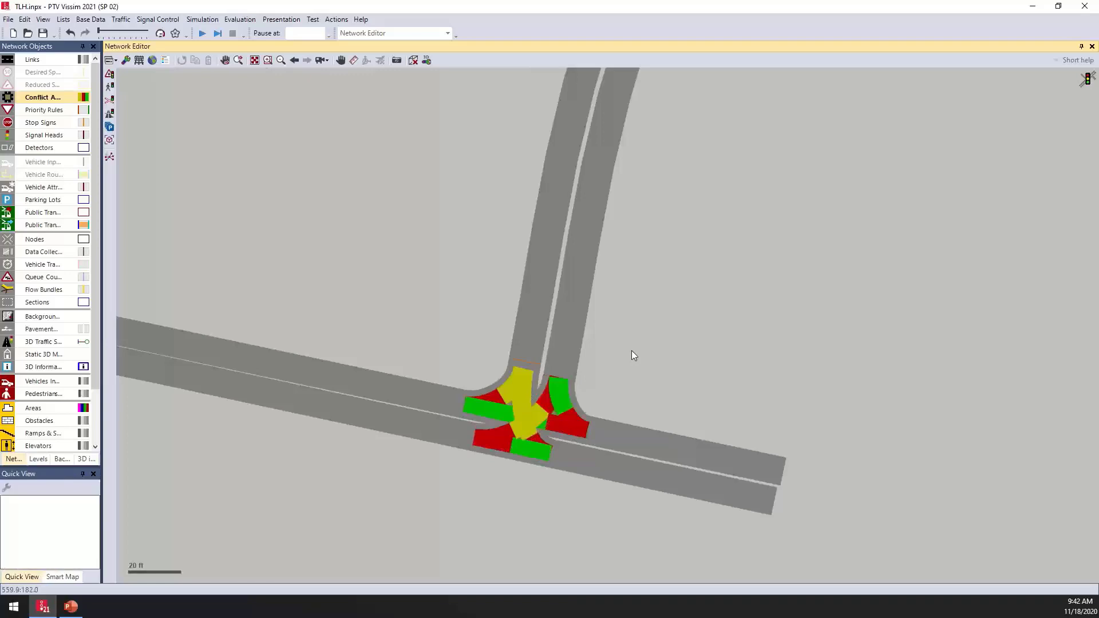
scroll(633, 345, "down", 3)
left_click_drag(664, 280, 585, 383)
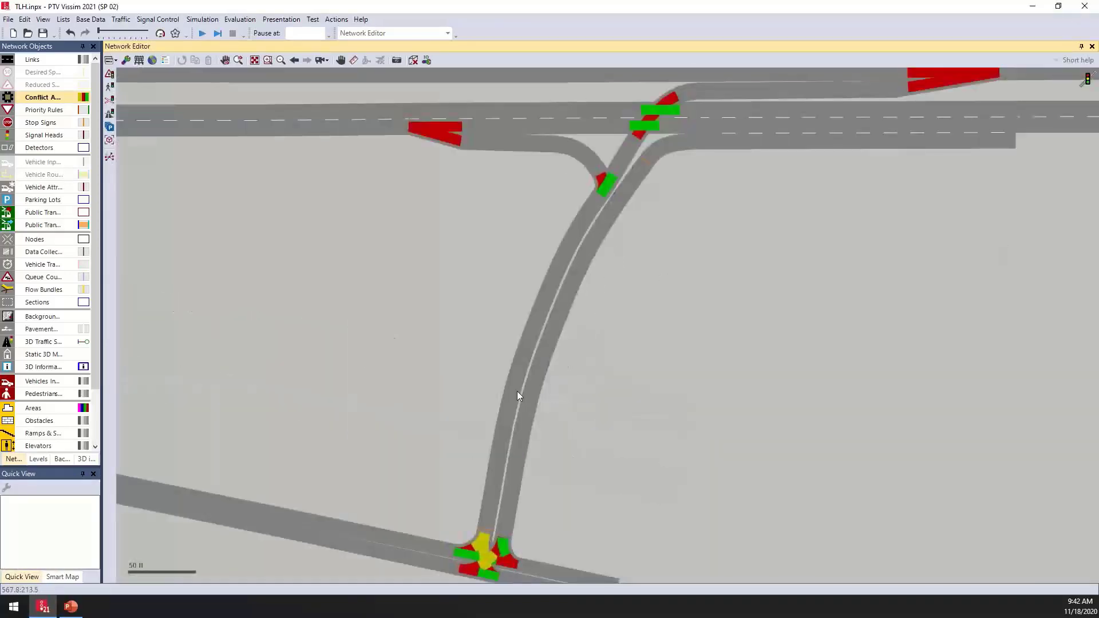
- Create priority rules with a stop line on link 10038 and conflict markers on lanes 1, 2 and 3 of link 35
left_click_drag(265, 356, 314, 342)
left_click(53, 114)
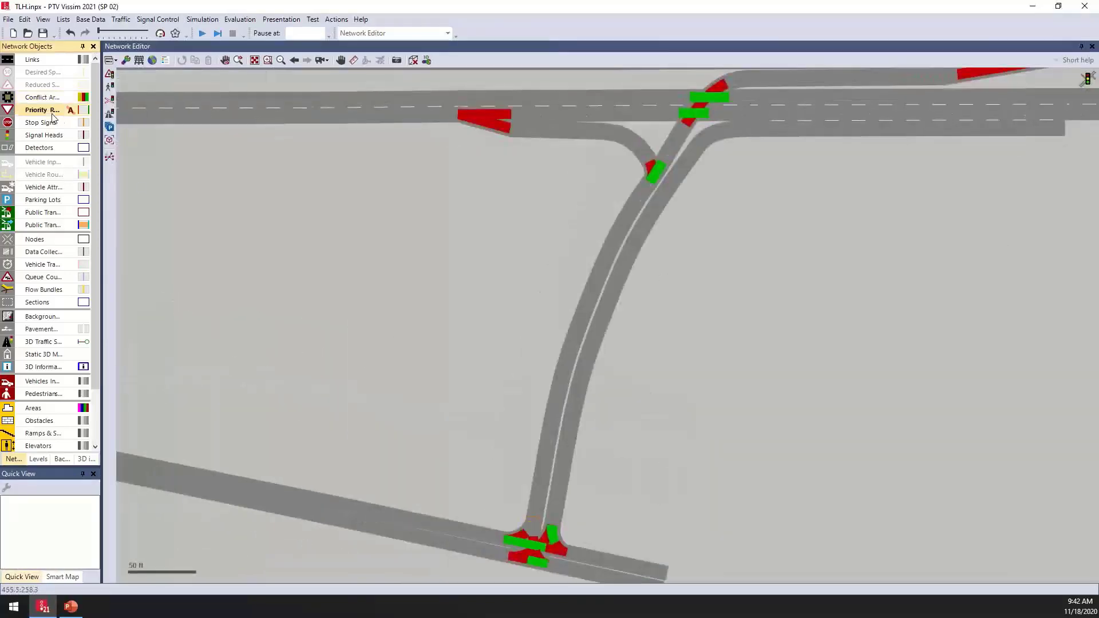
left_click_drag(715, 206, 518, 337)
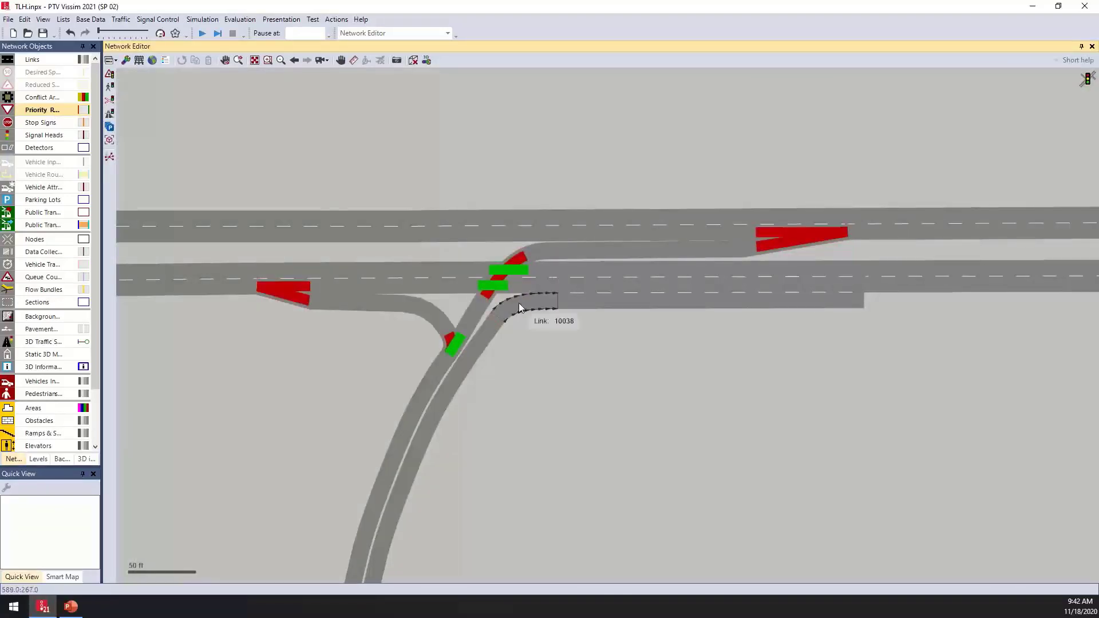
scroll(519, 304, "up", 2)
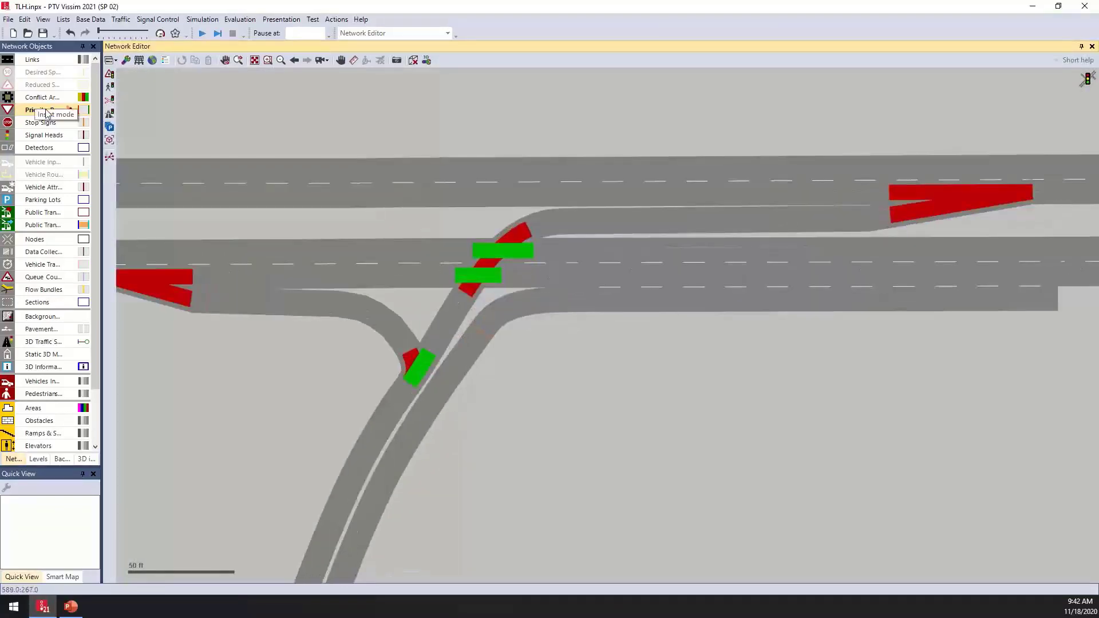
left_click(495, 321)
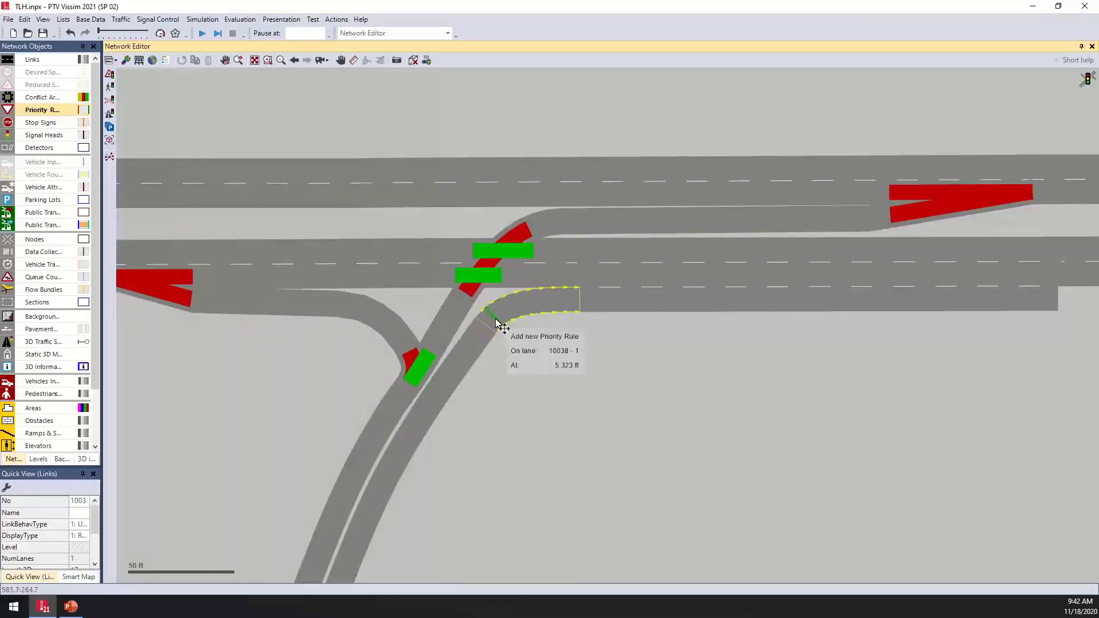
right_click(496, 318, "ctrl")
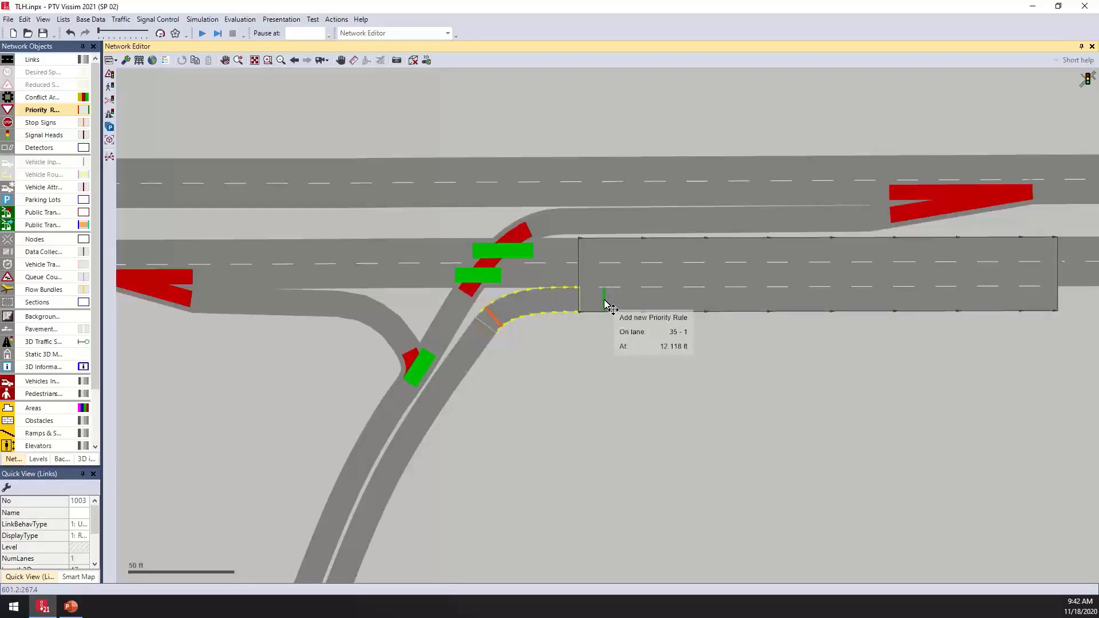
left_click(605, 301)
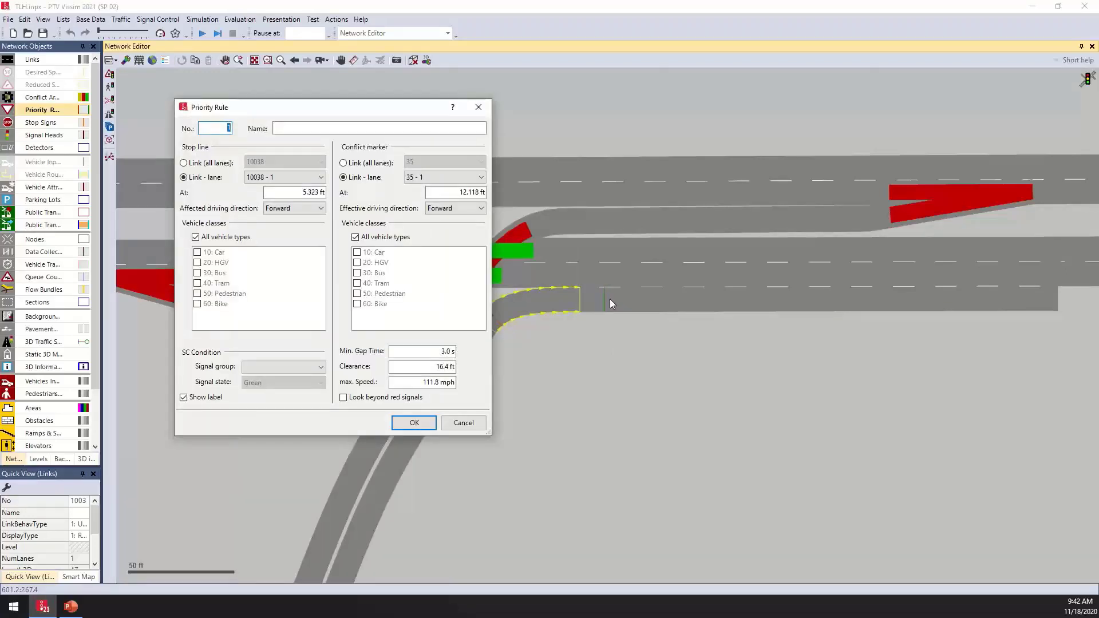
left_click(414, 423)
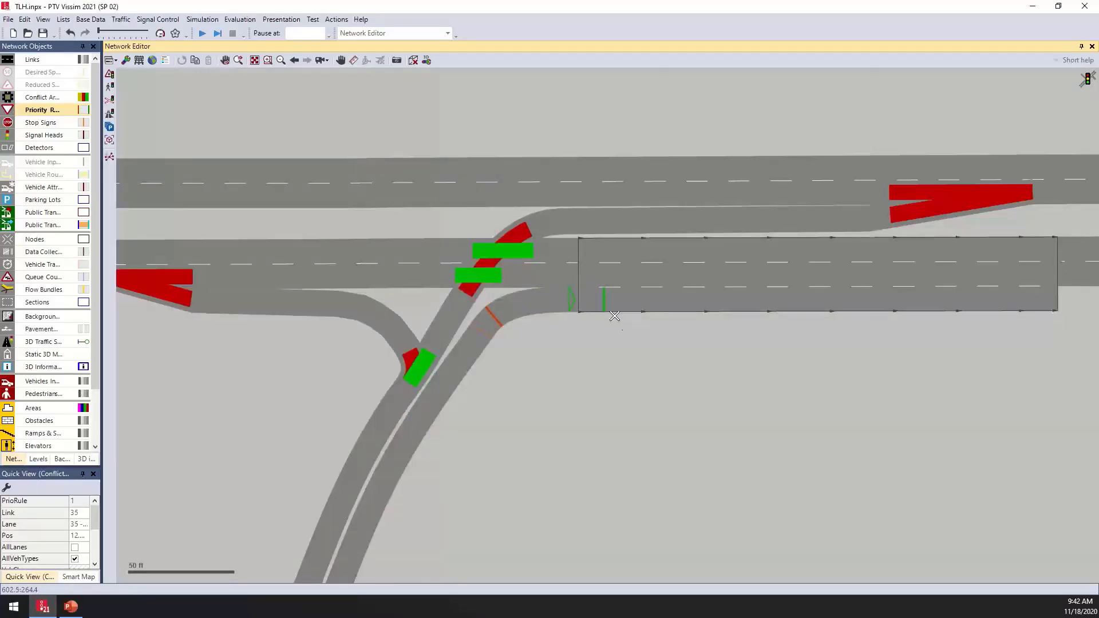
left_click(607, 279)
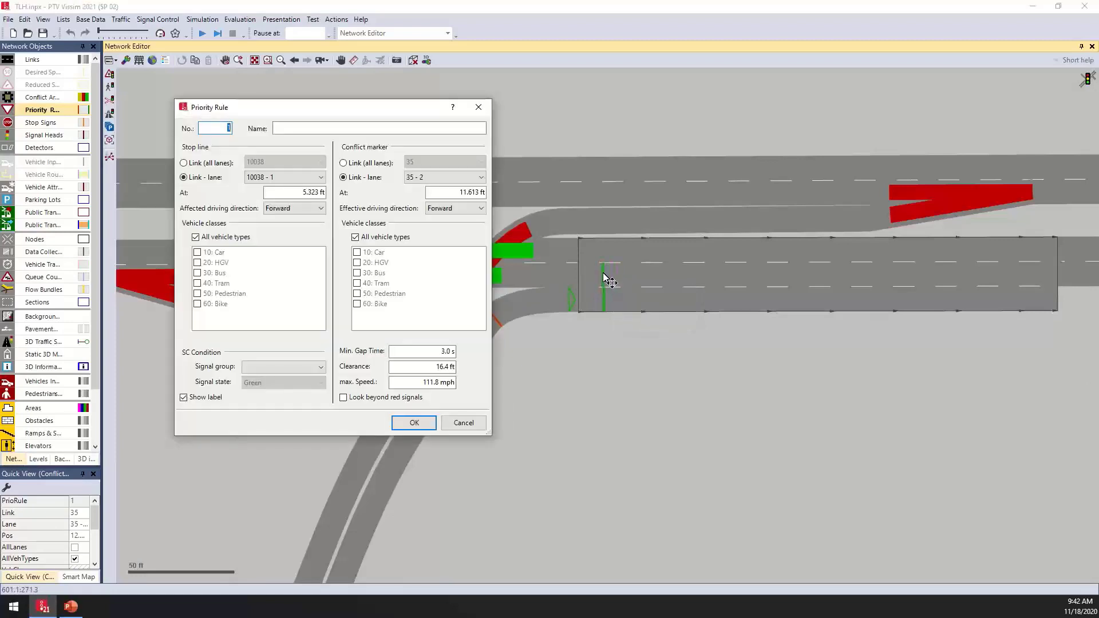
left_click(415, 423)
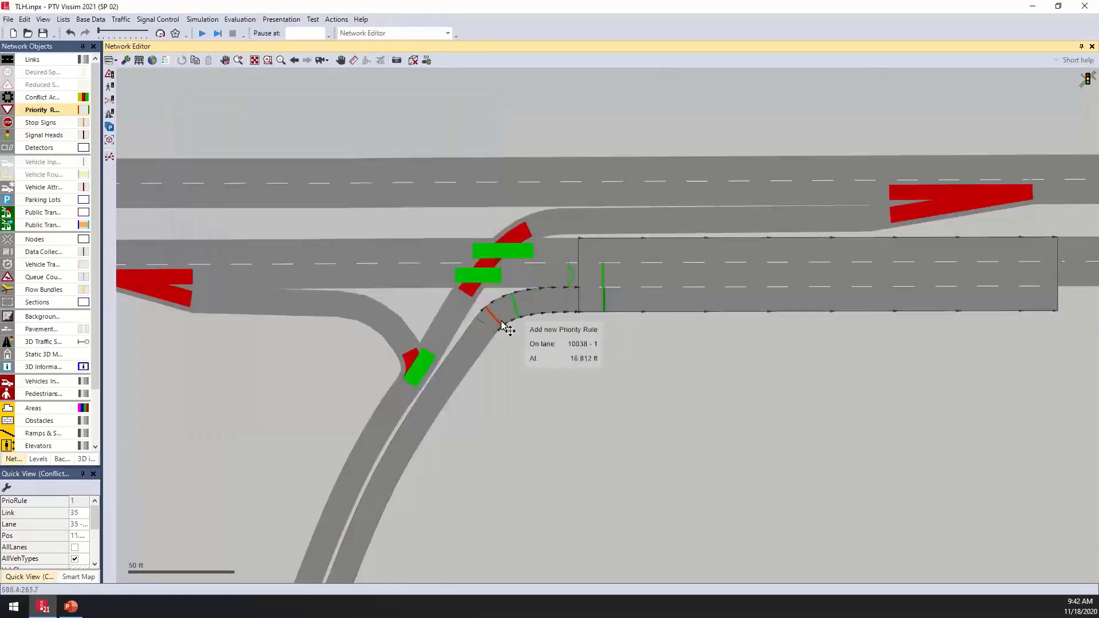
left_click(604, 247)
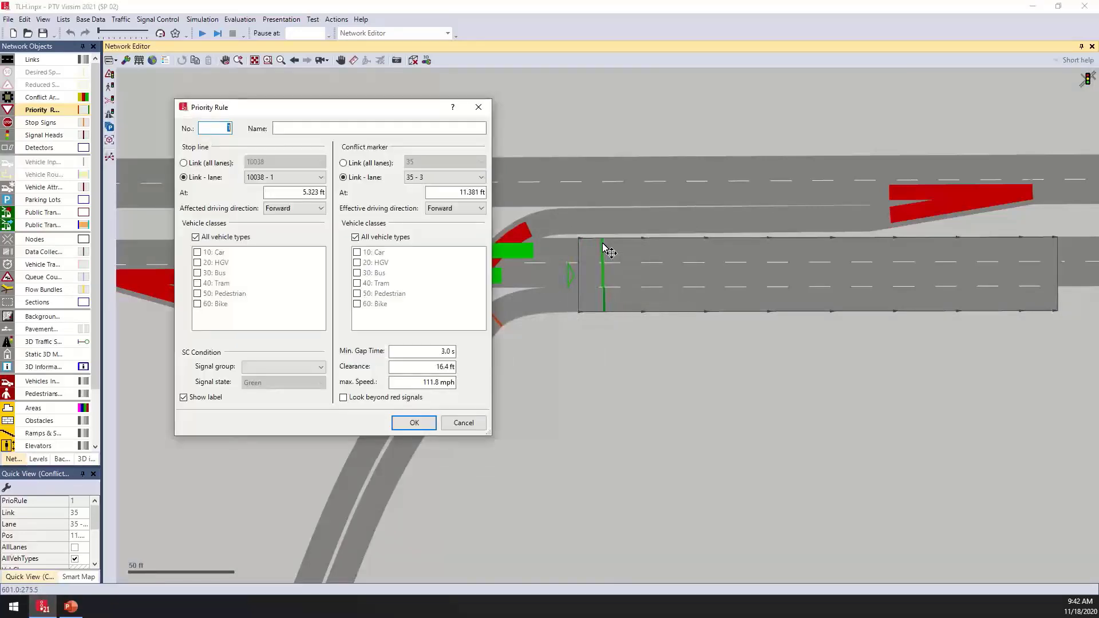
left_click(415, 423)
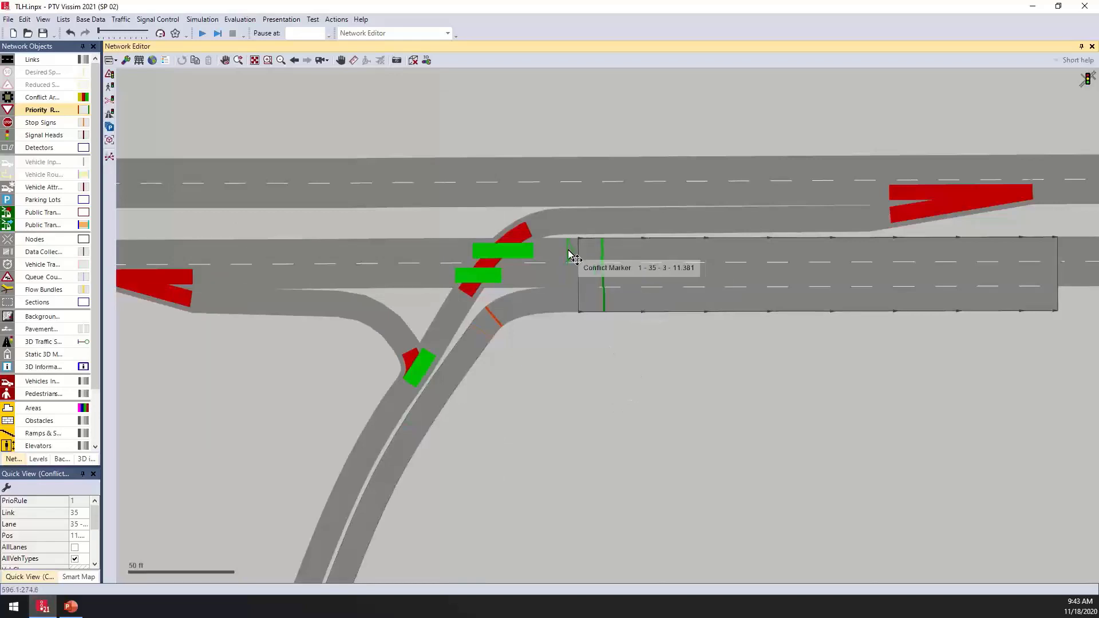
- Try repositioning the priority rules' conflict markers on link 35
left_click_drag(568, 250, 484, 250)
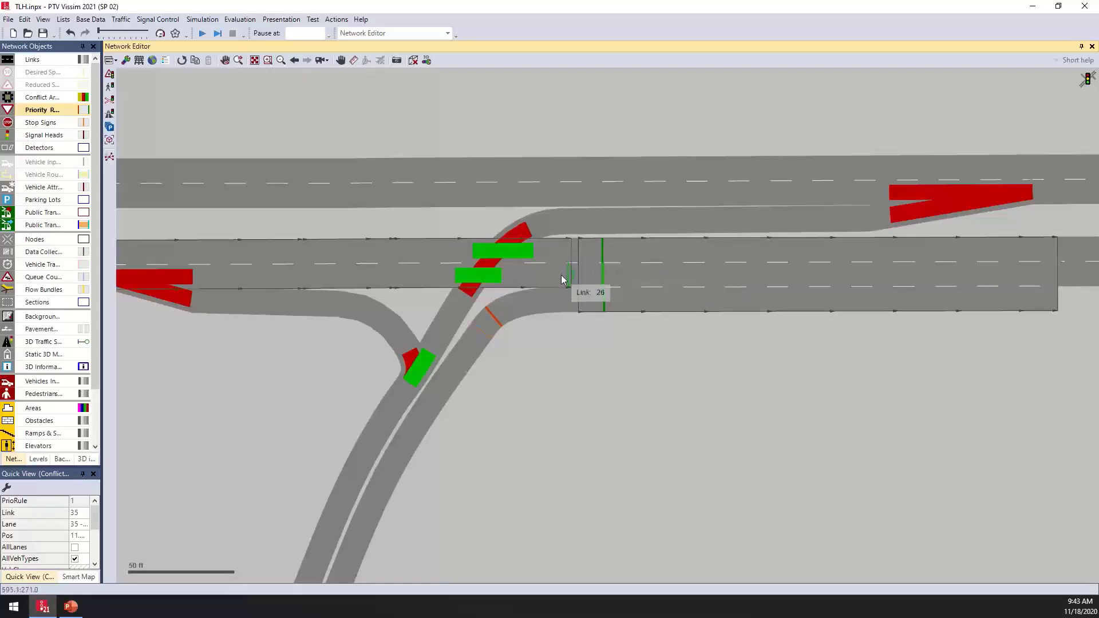
left_click_drag(567, 273, 525, 277)
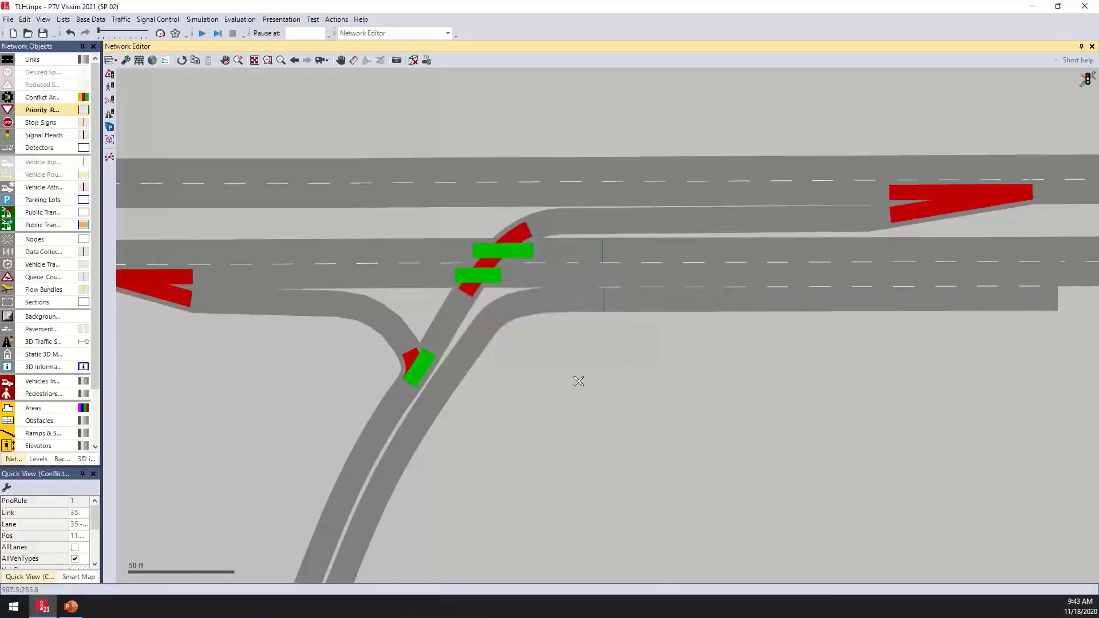
left_click_drag(579, 381, 579, 381)
left_click_drag(605, 247, 589, 378)
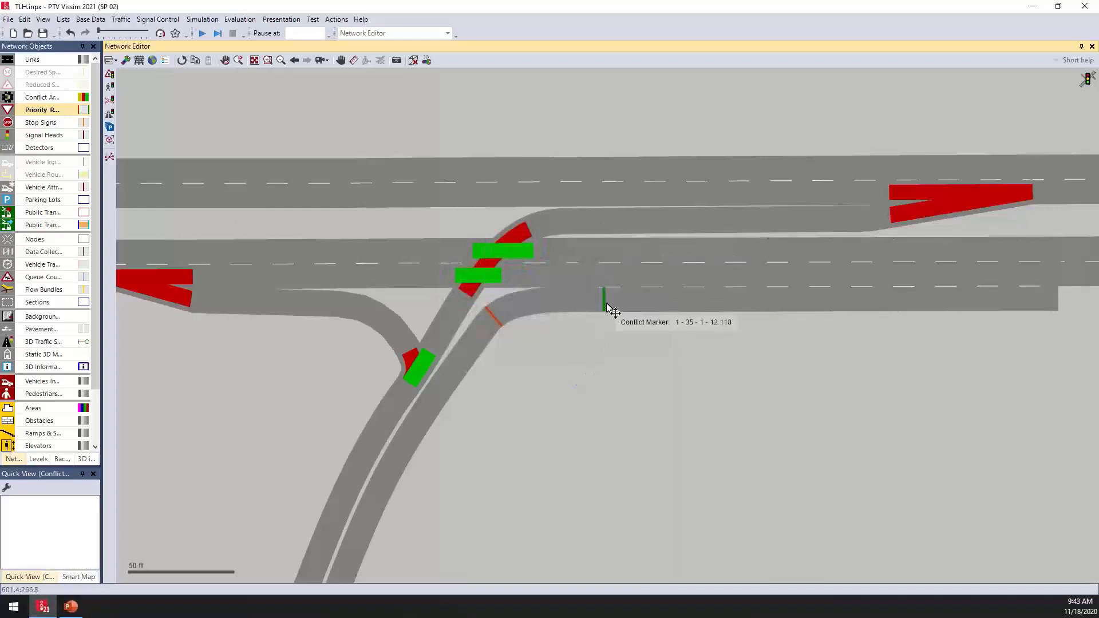
- Edit the priority rule so its conflict marker covers all lanes of link 35, with clearance 10 ft
left_click(608, 305)
double_click(607, 305)
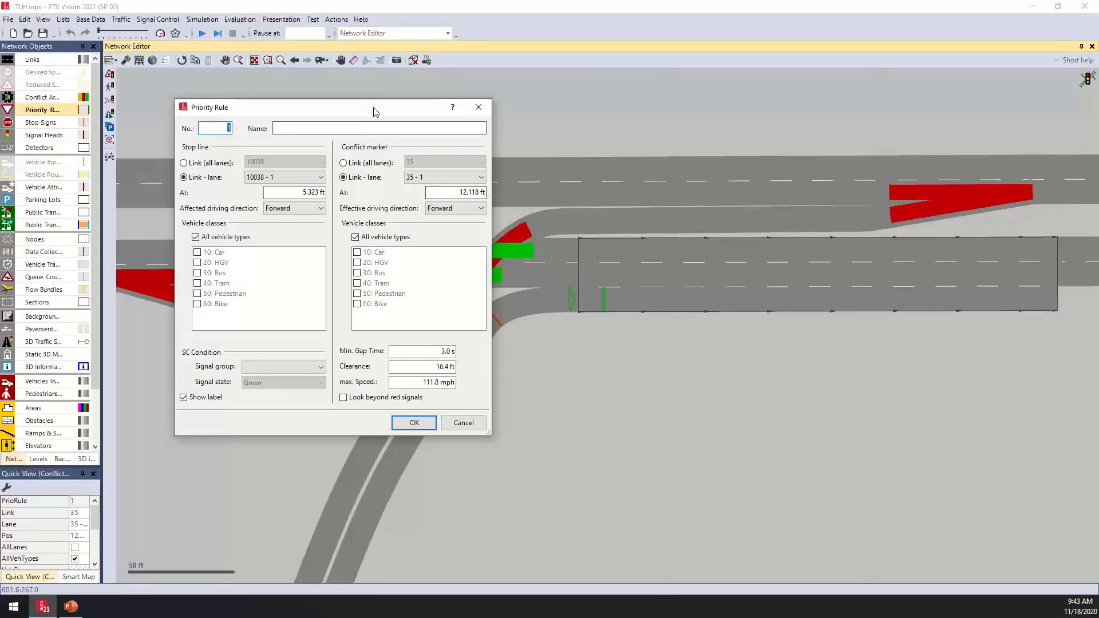
left_click_drag(374, 112, 269, 111)
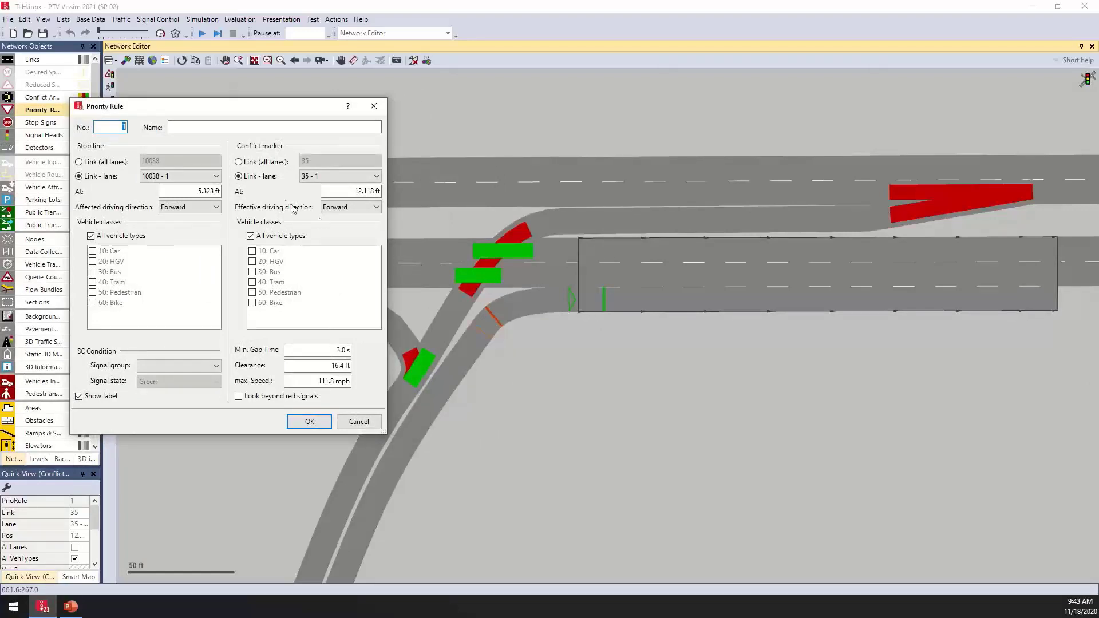
left_click(271, 165)
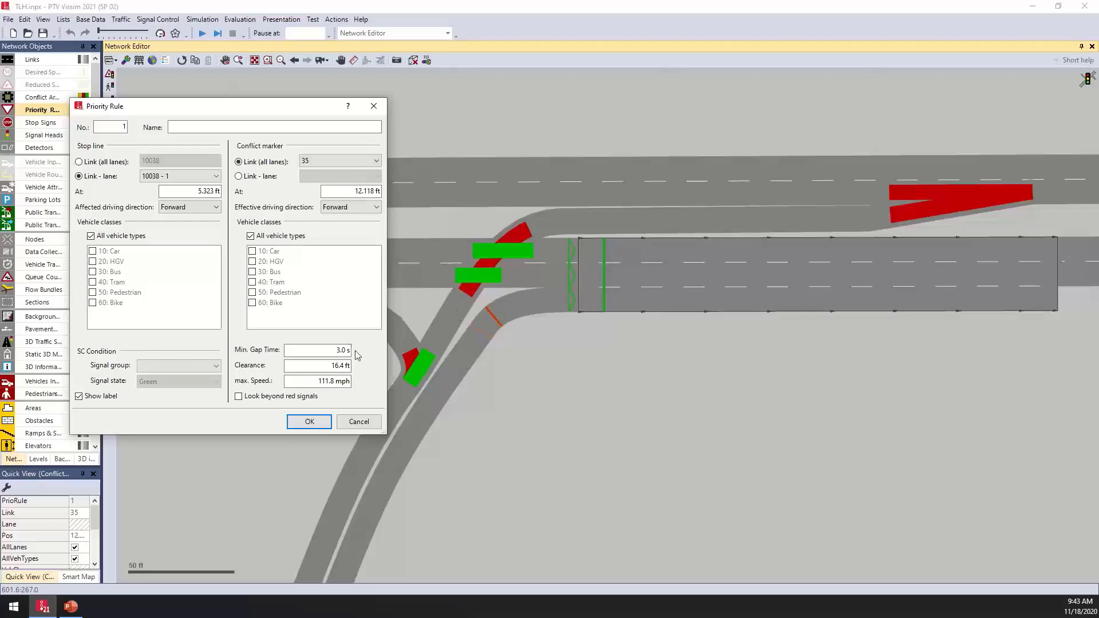
left_click_drag(330, 350, 368, 368)
left_click(321, 364)
left_click(332, 366)
left_click_drag(321, 365, 396, 367)
type("10")
key("Return")
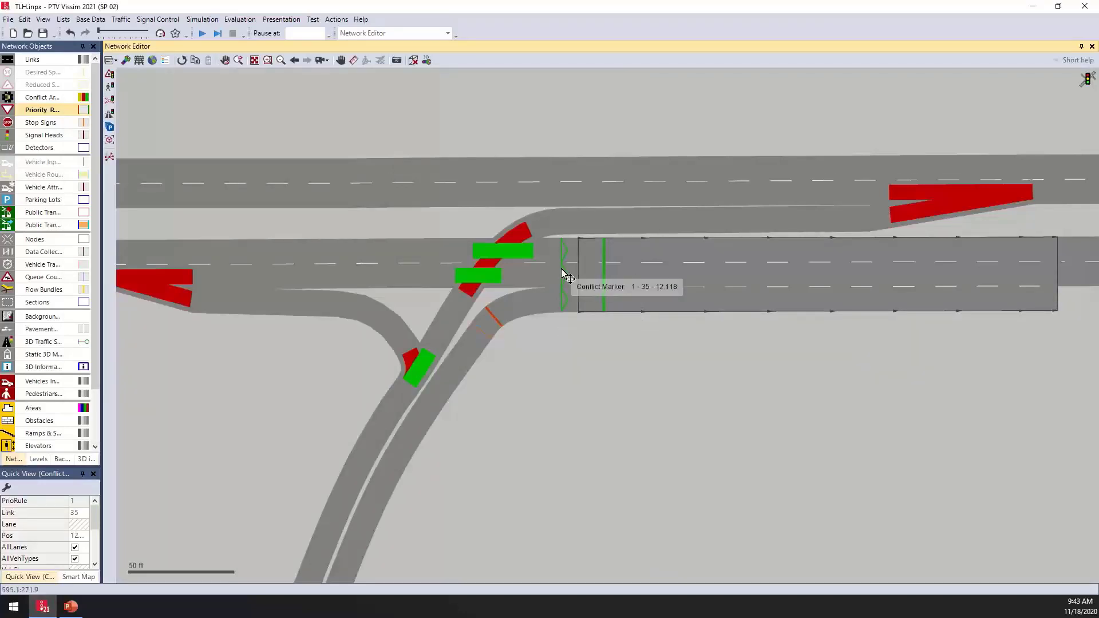
- Move the priority rule's conflict marker on link 35 westward, closer to the merge
mouse_move(562, 271)
left_mouse_down()
mouse_move(496, 270)
mouse_move(555, 269)
mouse_move(514, 264)
mouse_move(510, 287)
mouse_move(499, 286)
mouse_move(538, 286)
mouse_move(515, 284)
mouse_move(543, 356)
mouse_move(534, 295)
left_mouse_up()
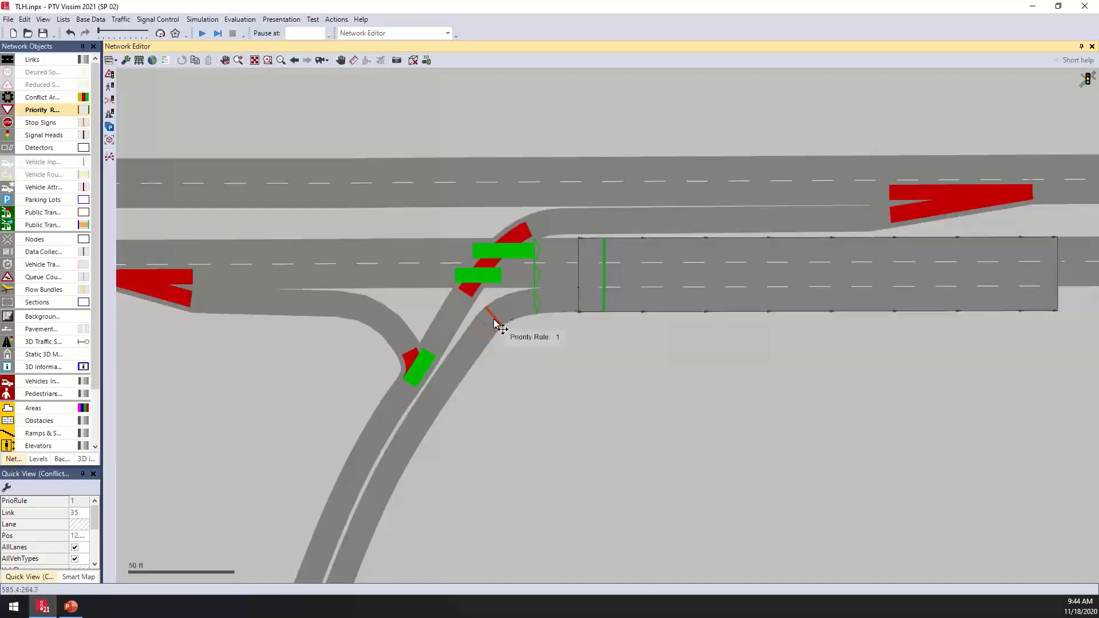
left_click(564, 368)
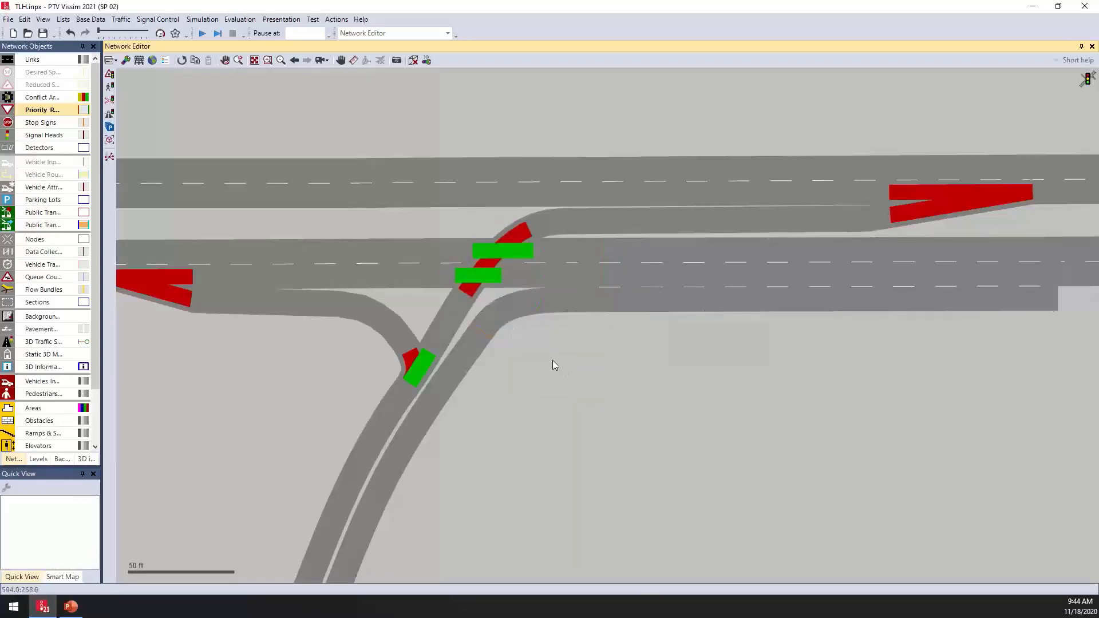
- Try placing a stop sign on link 32 before the merge
left_click(48, 126)
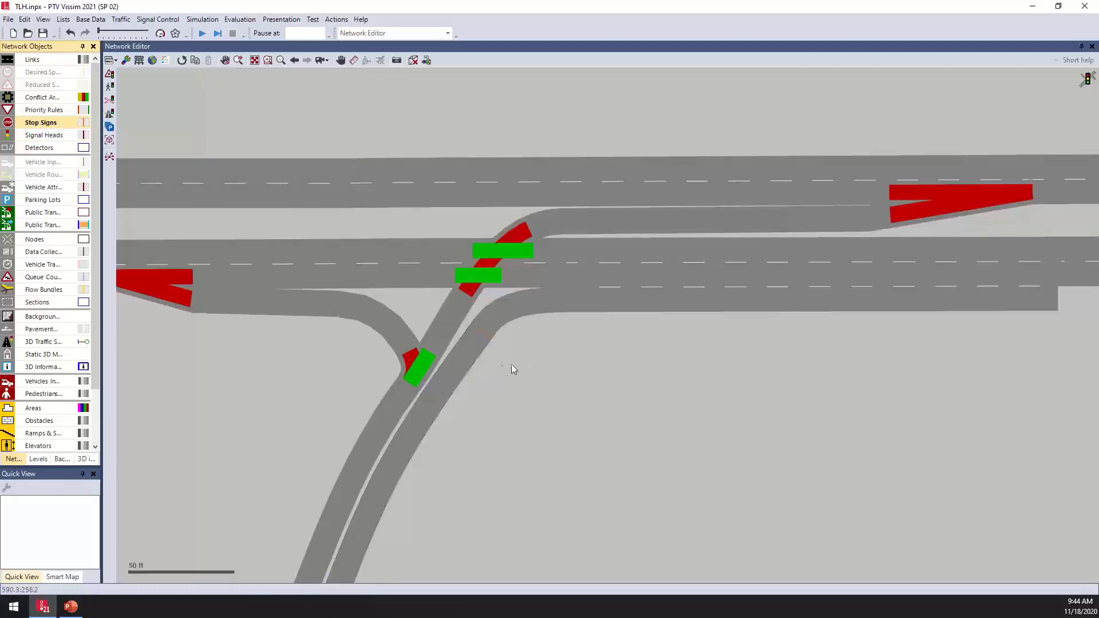
left_click(465, 356)
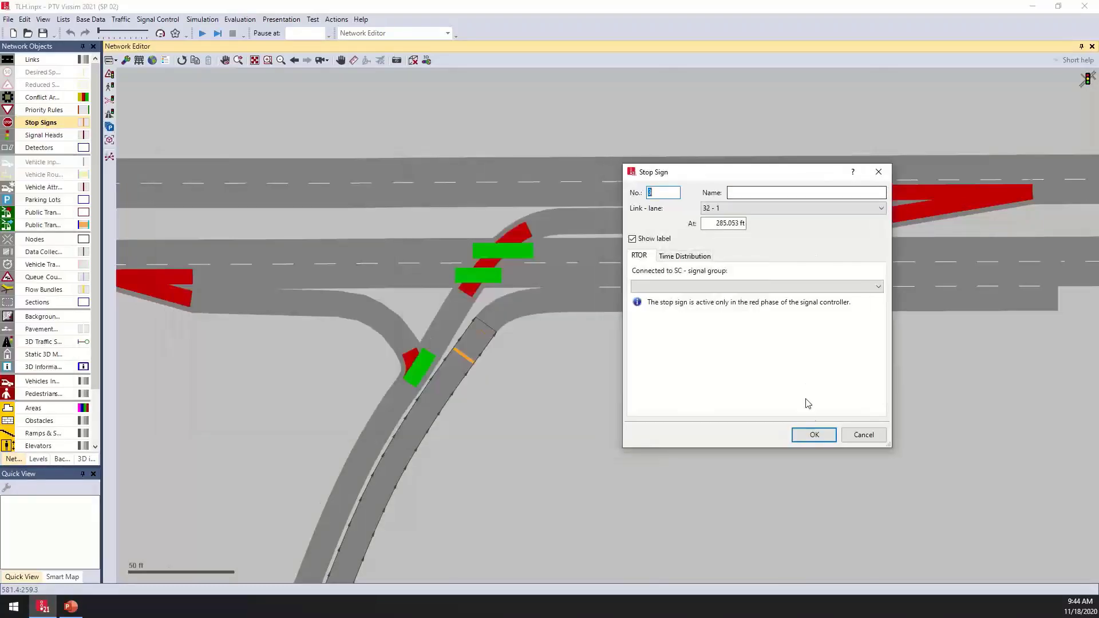
left_click(807, 435)
- Add a stop sign on link 32 at 272.225 ft with 0.5 s dwell times for Car, HGV and Bus
right_click(449, 382)
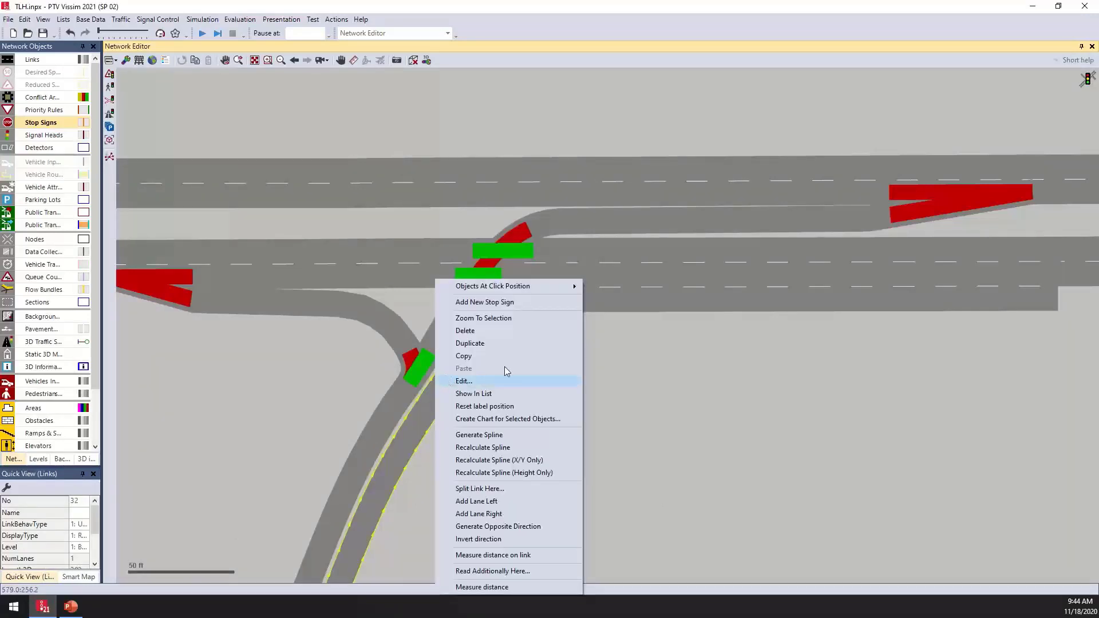
left_click(529, 304)
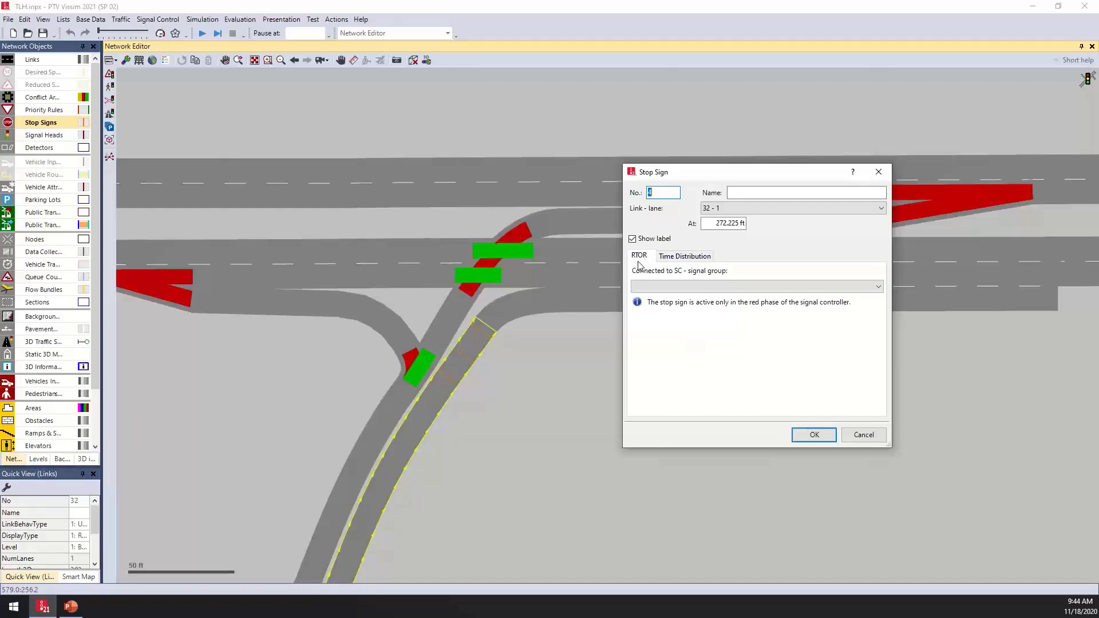
left_click(691, 257)
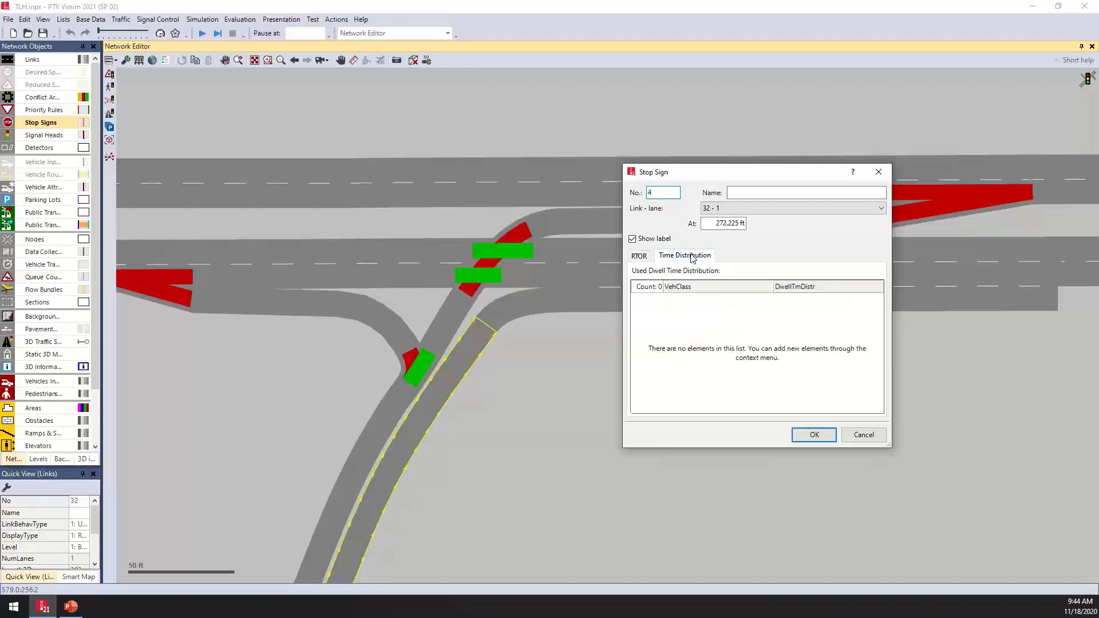
right_click(688, 321)
left_click(708, 328)
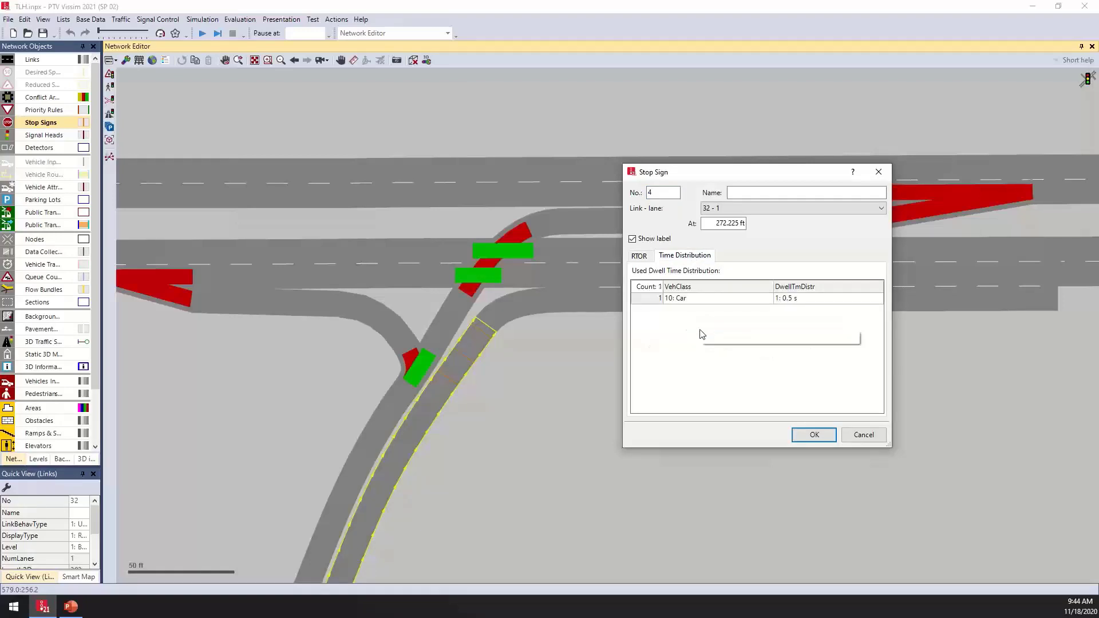
left_click(723, 338)
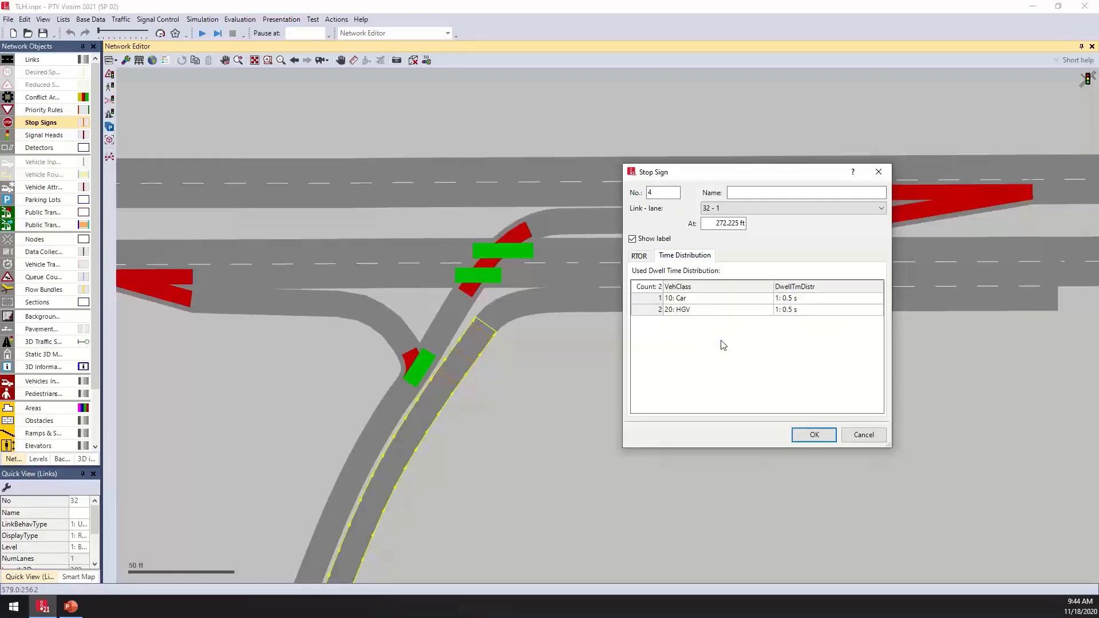
right_click(722, 341)
left_click(751, 349)
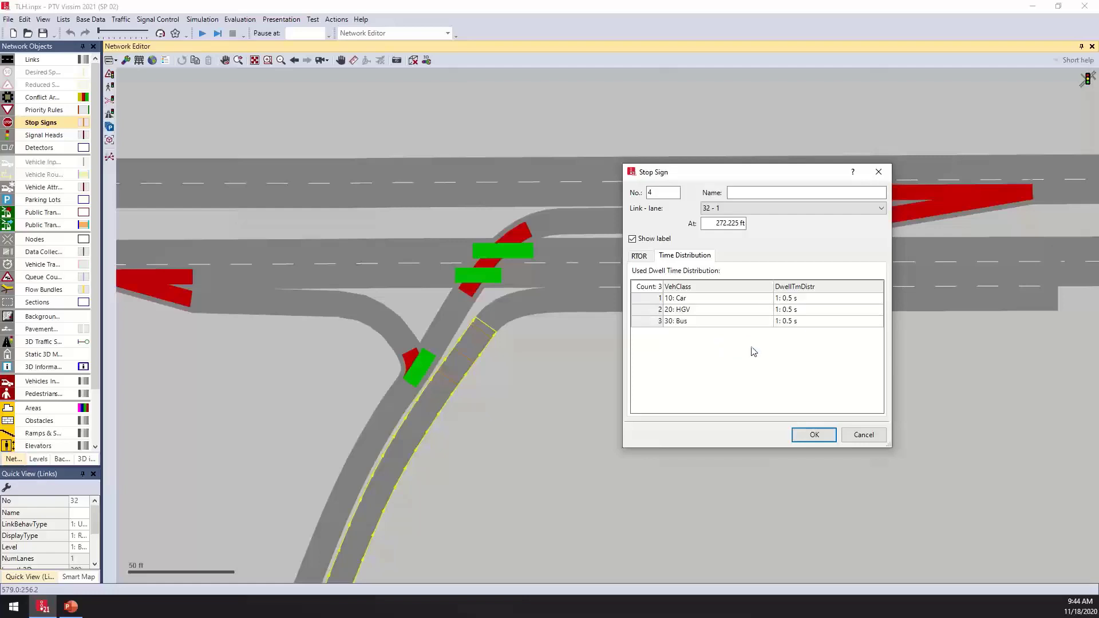
left_click(814, 436)
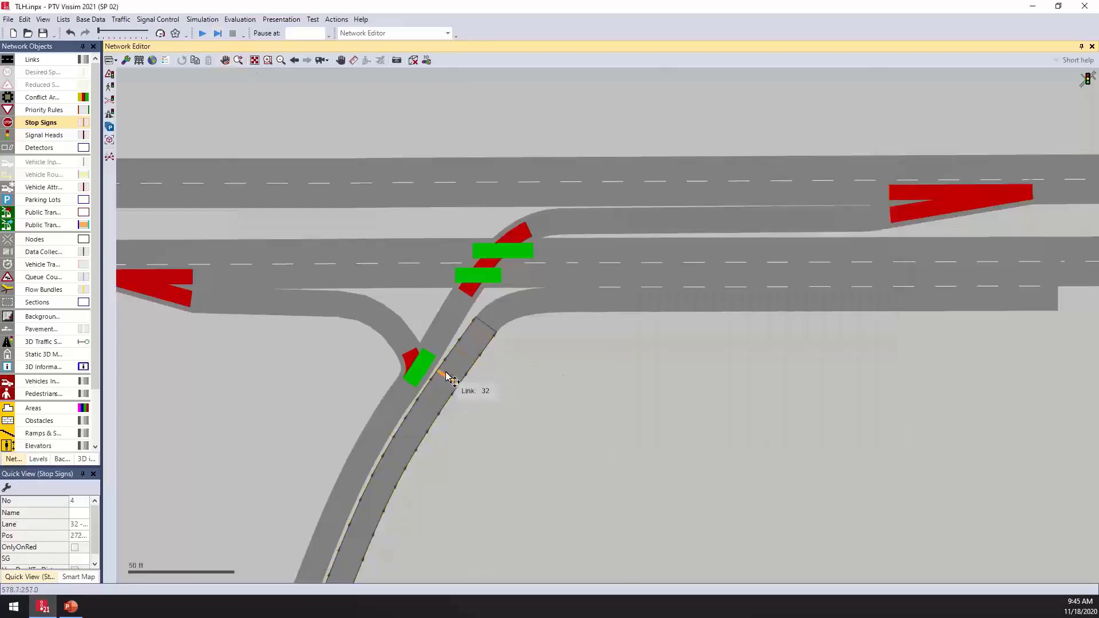
left_click(510, 388)
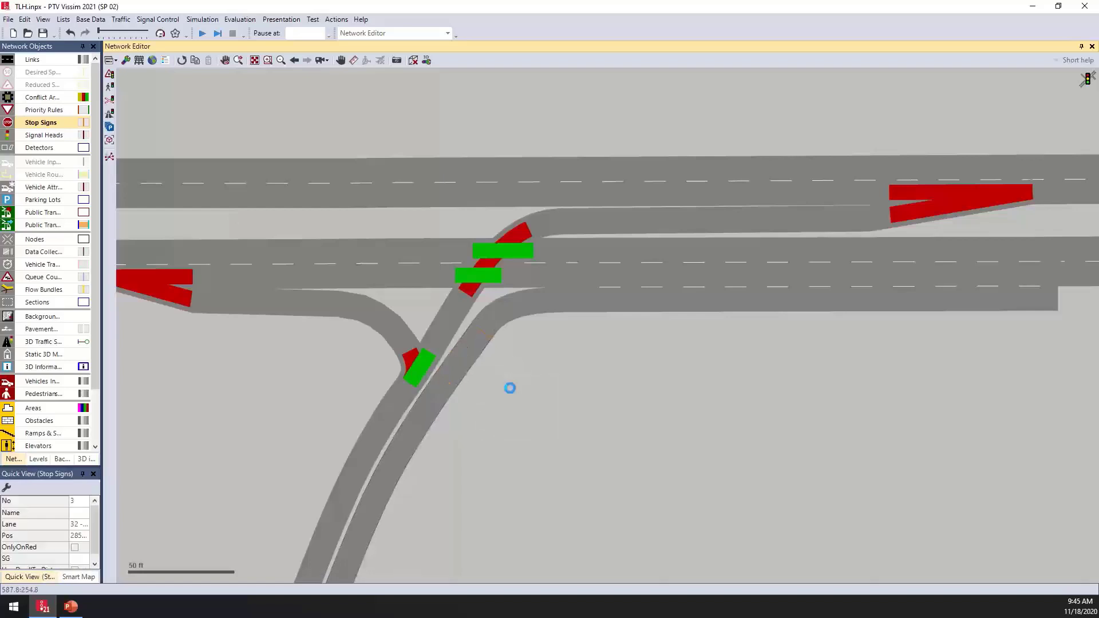
- Run the simulation and watch traffic at the northern intersection
left_click(202, 34)
left_click(575, 301)
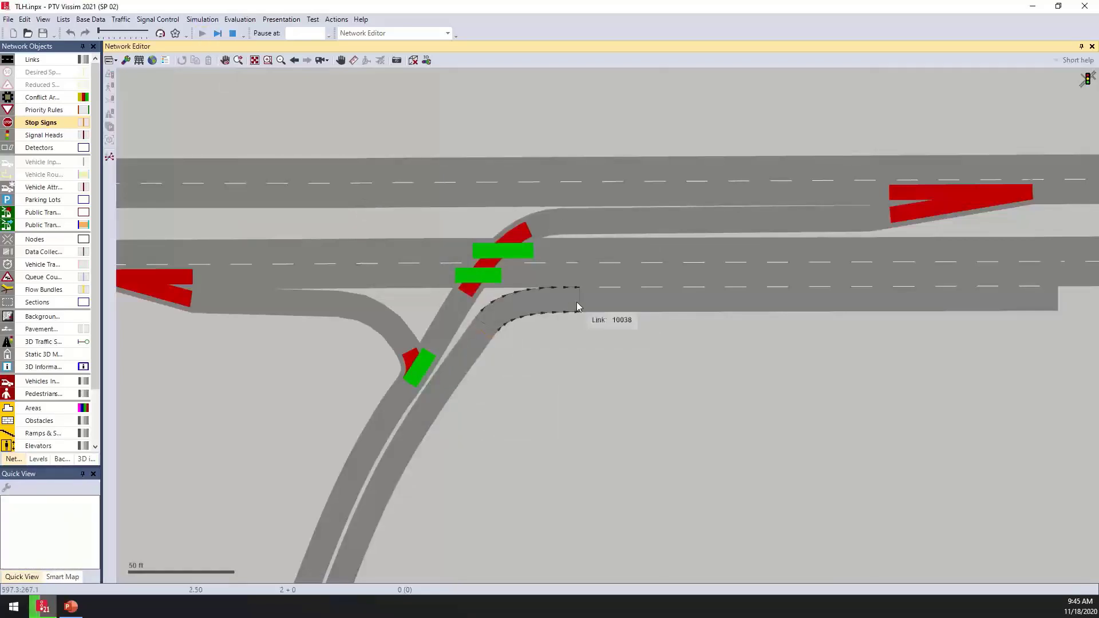
left_click_drag(607, 317, 634, 366)
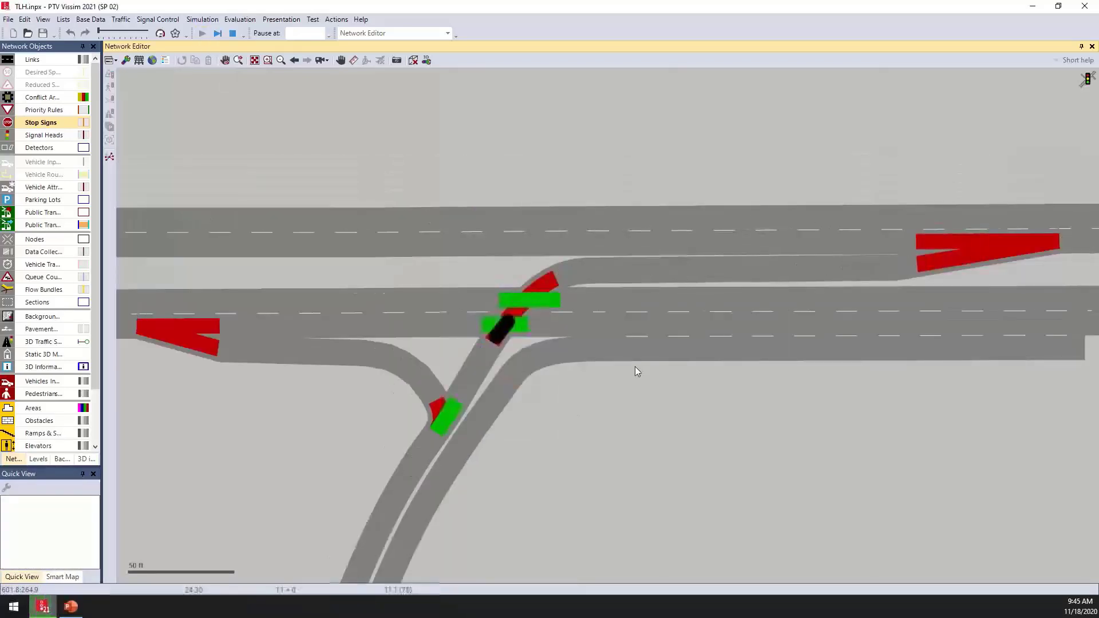
scroll(633, 364, "down", 2)
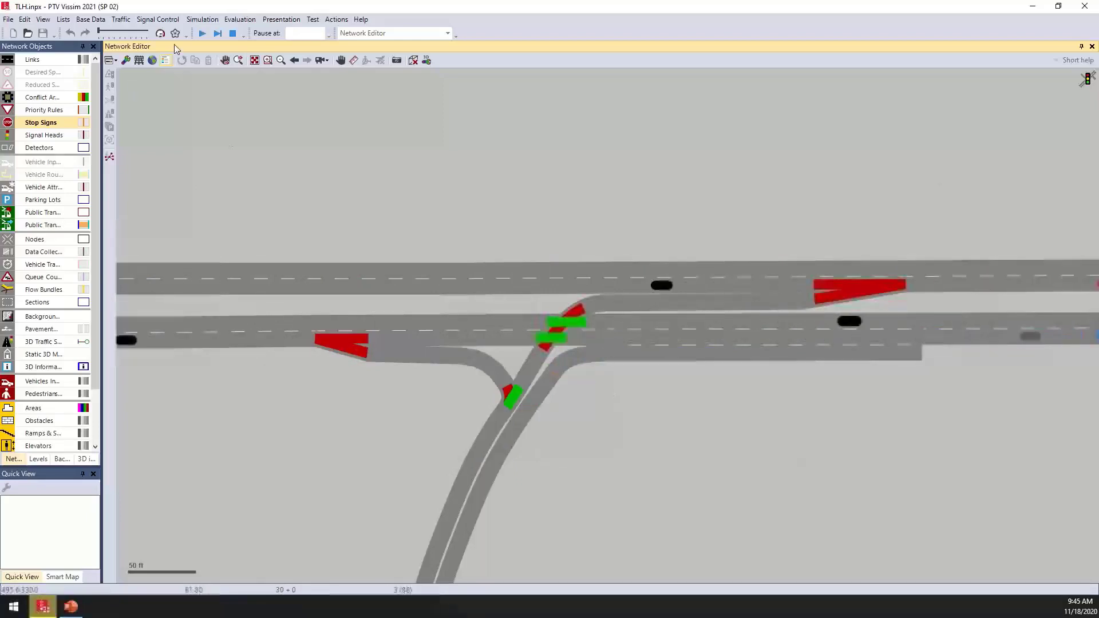
left_click(203, 34)
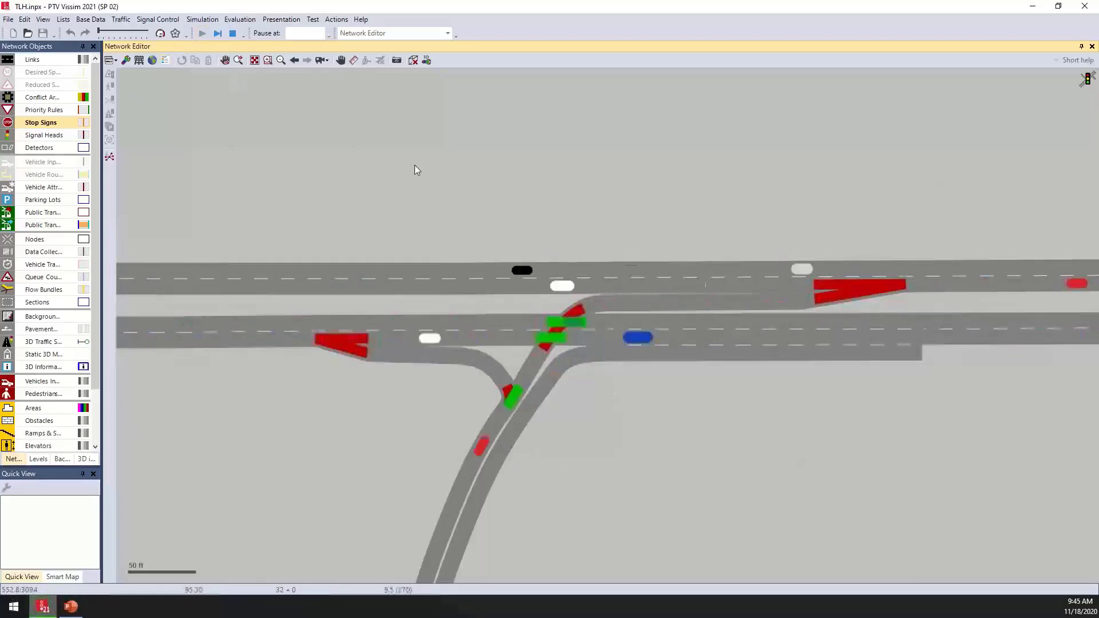